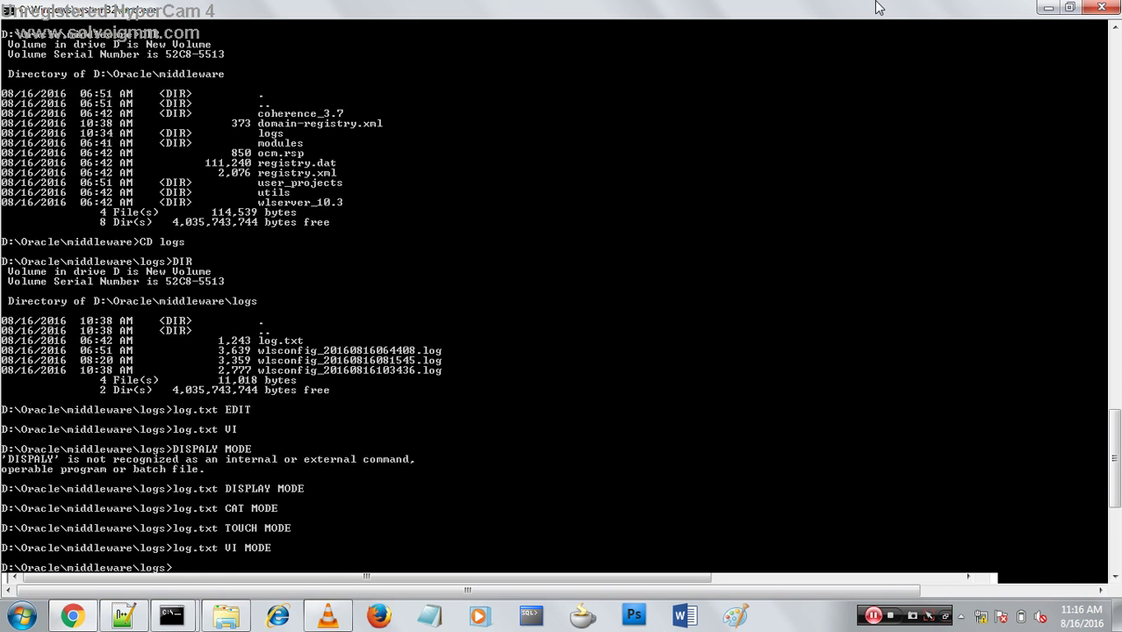
Minimize the command prompt, browser, Explorer, Notepad++, VLC and WebLogic terminal windows.
click(1048, 7)
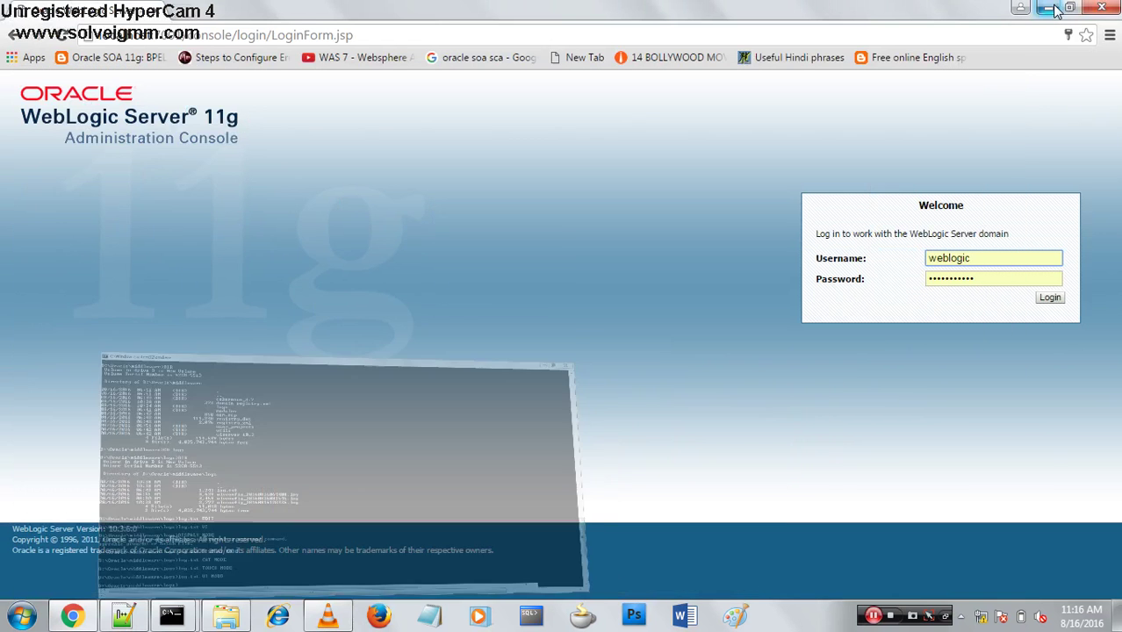
click(1053, 8)
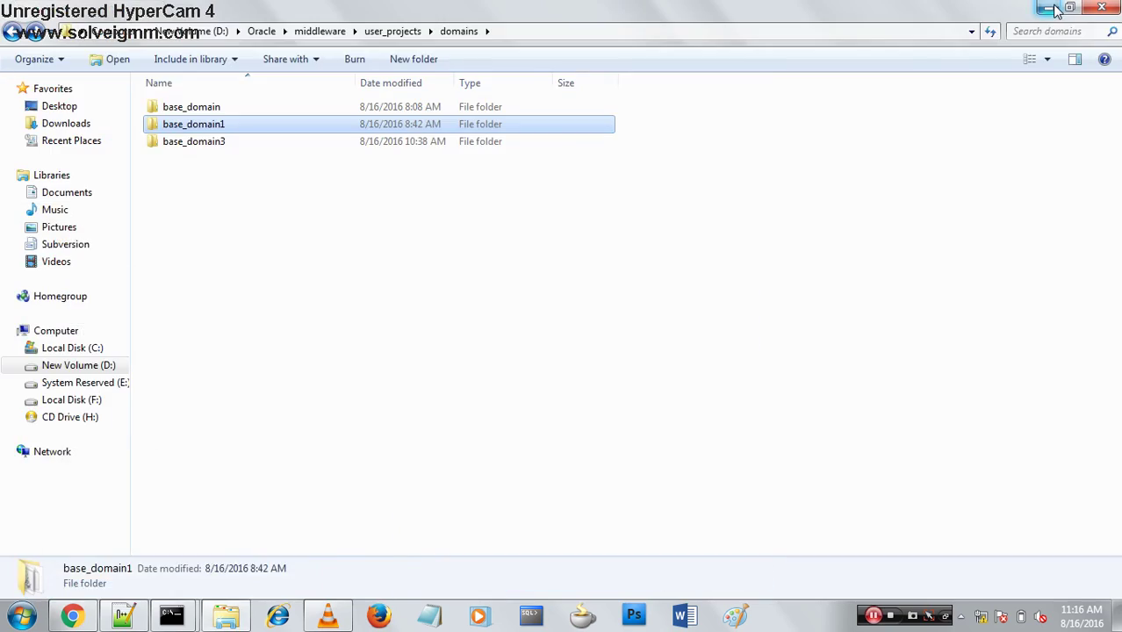
click(1054, 8)
click(1054, 8)
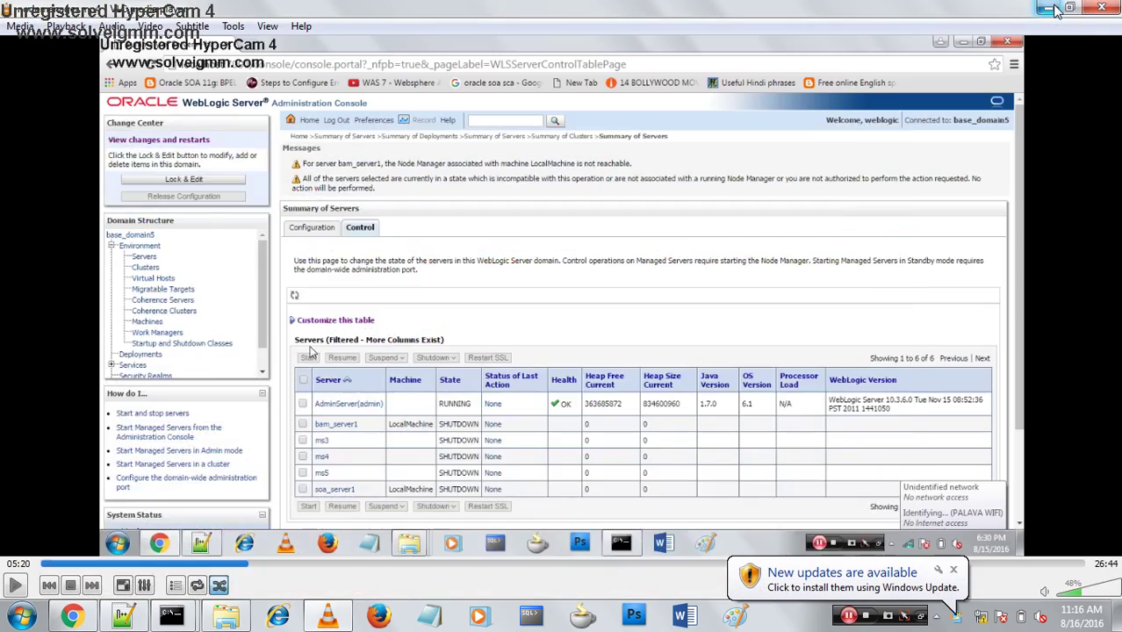
click(1054, 8)
click(1054, 8)
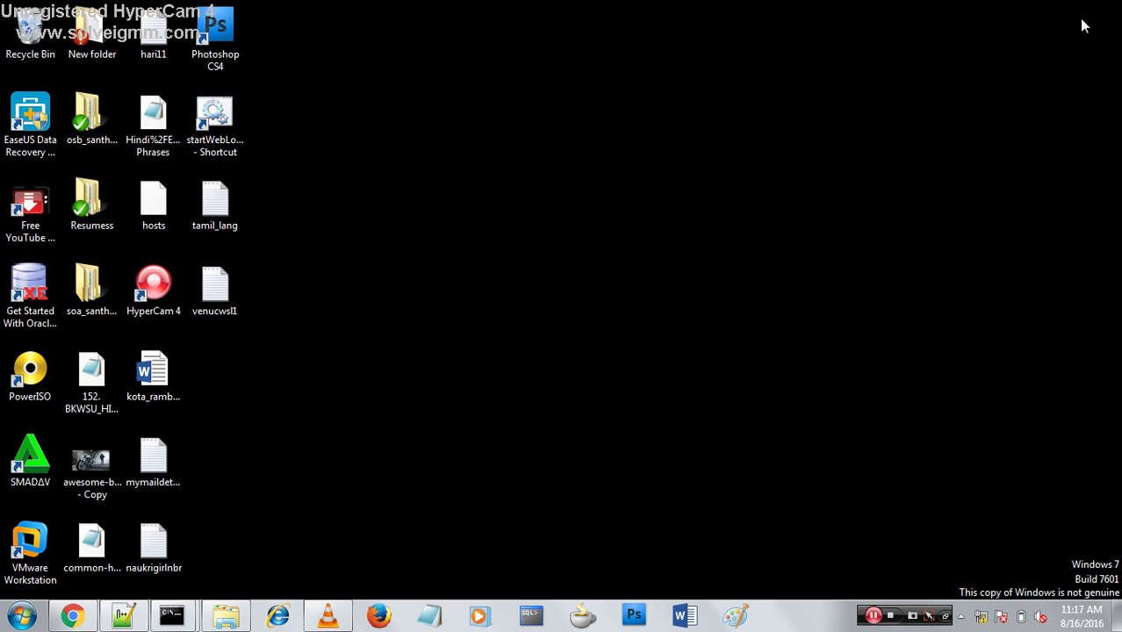
Refresh the desktop, then open Network and Sharing Center from the network tray icon to set up a new connection.
right_click(875, 329)
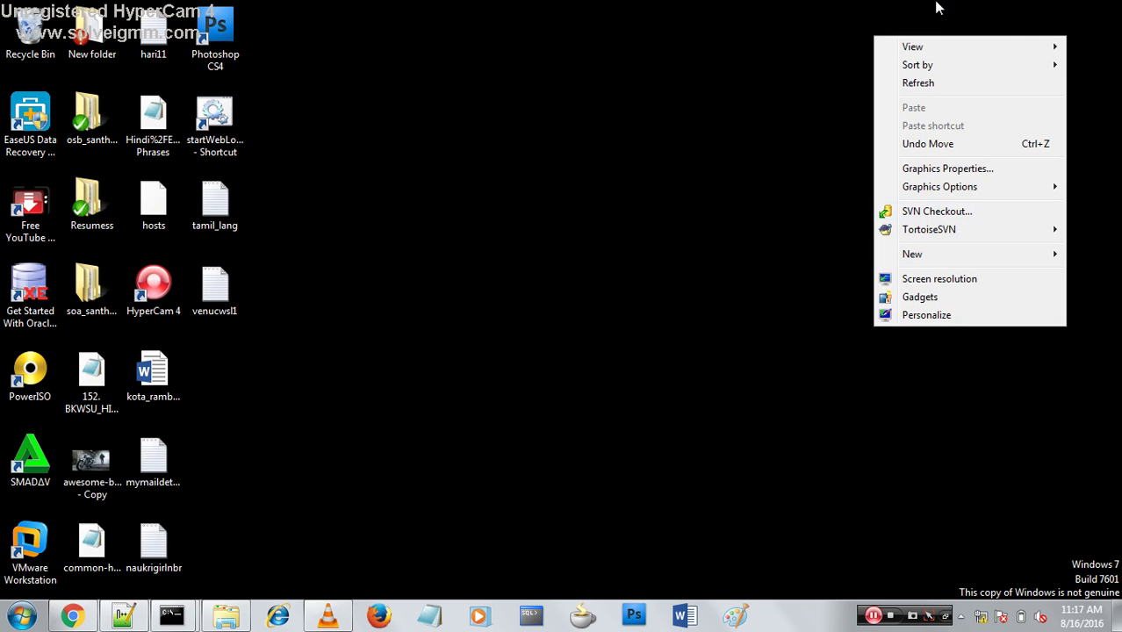
click(936, 95)
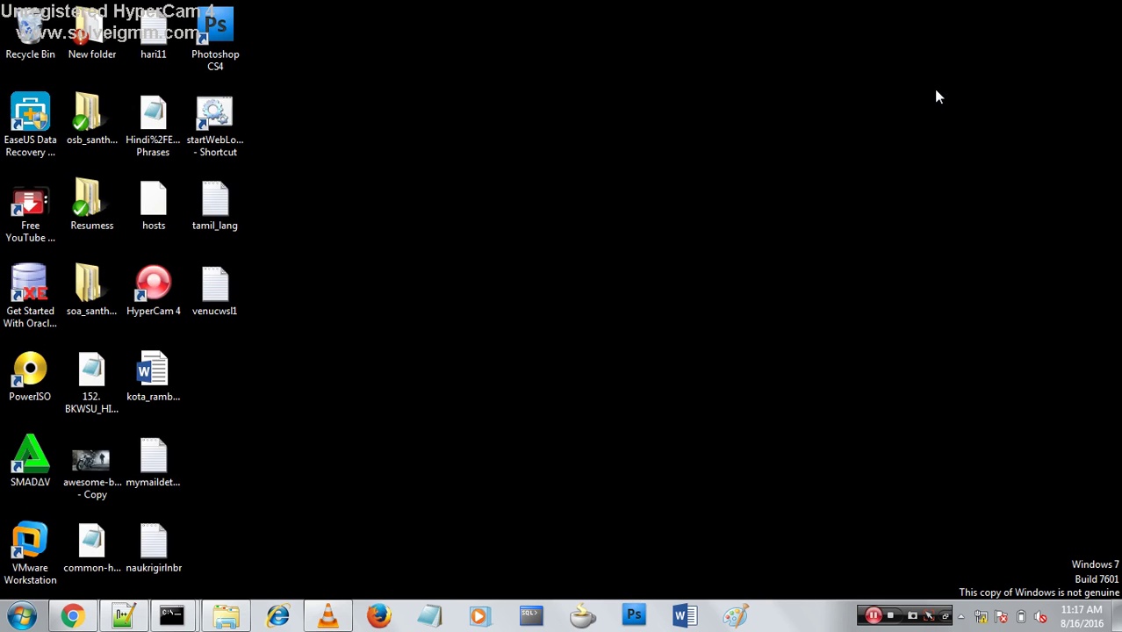
mouse_move(981, 620)
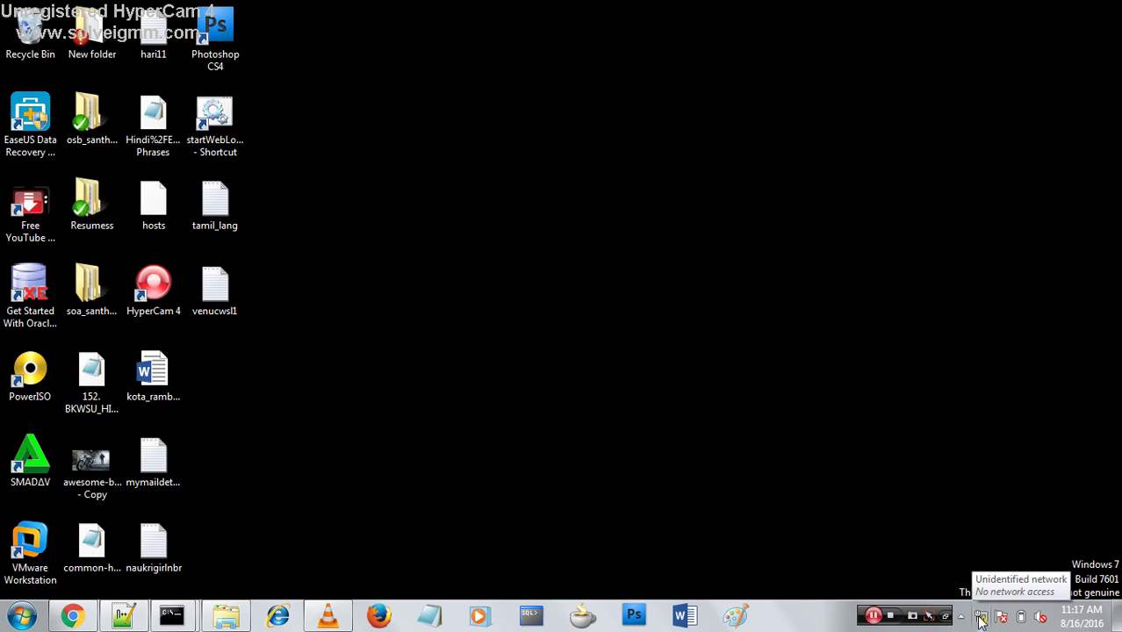
right_click(981, 620)
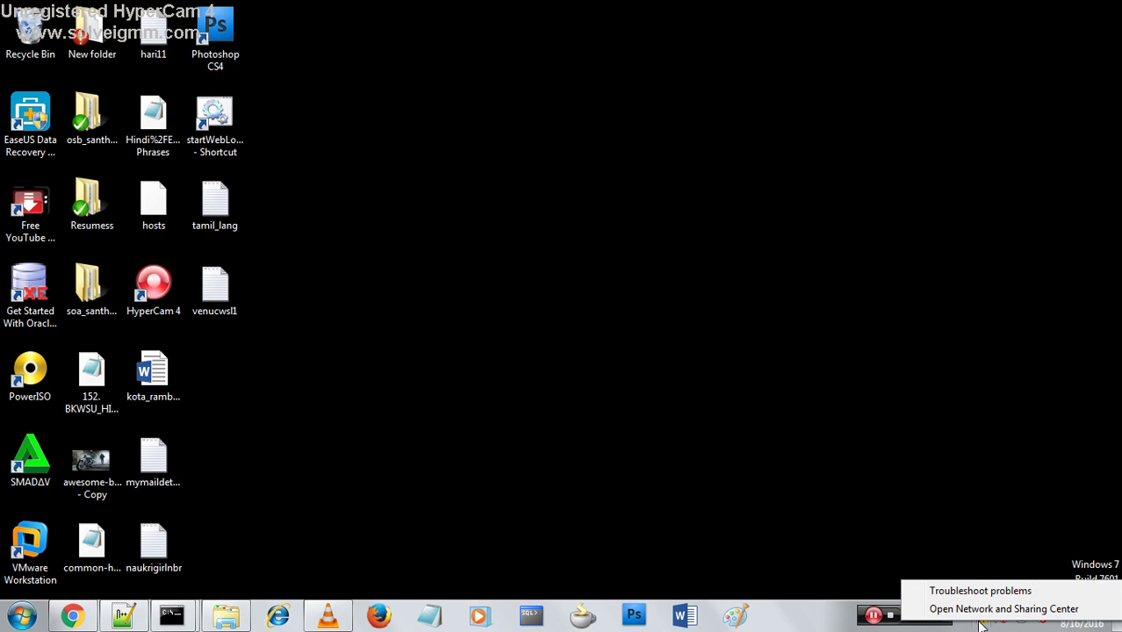
click(981, 610)
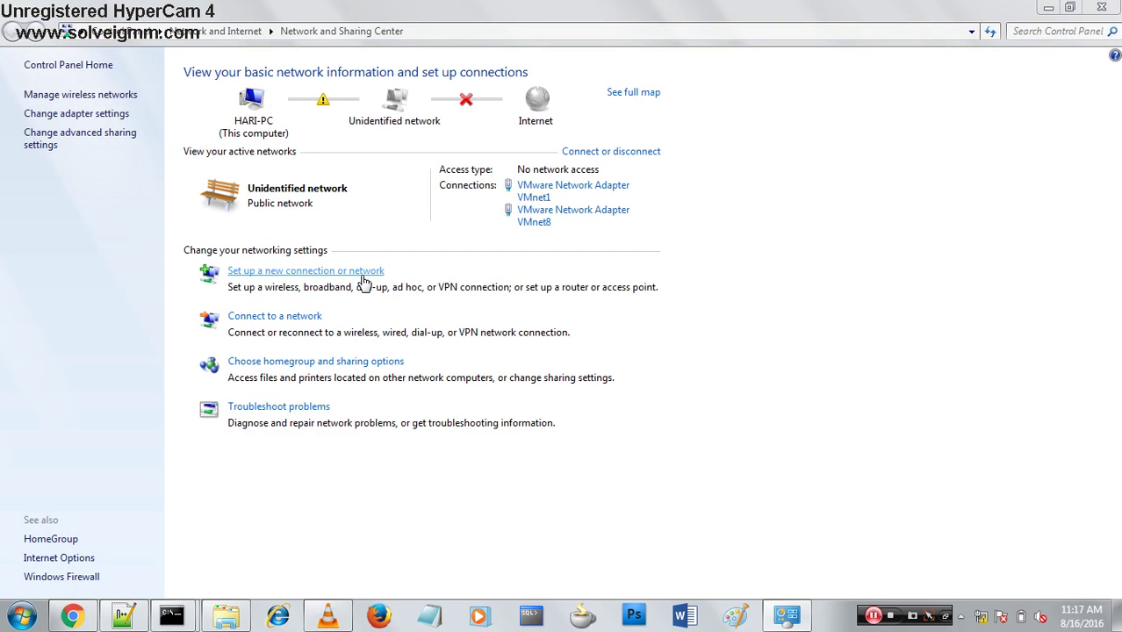
click(363, 272)
Choose Broadband (PPPoE) and enter the ISP password, with Show characters and Remember this password ticked.
click(715, 471)
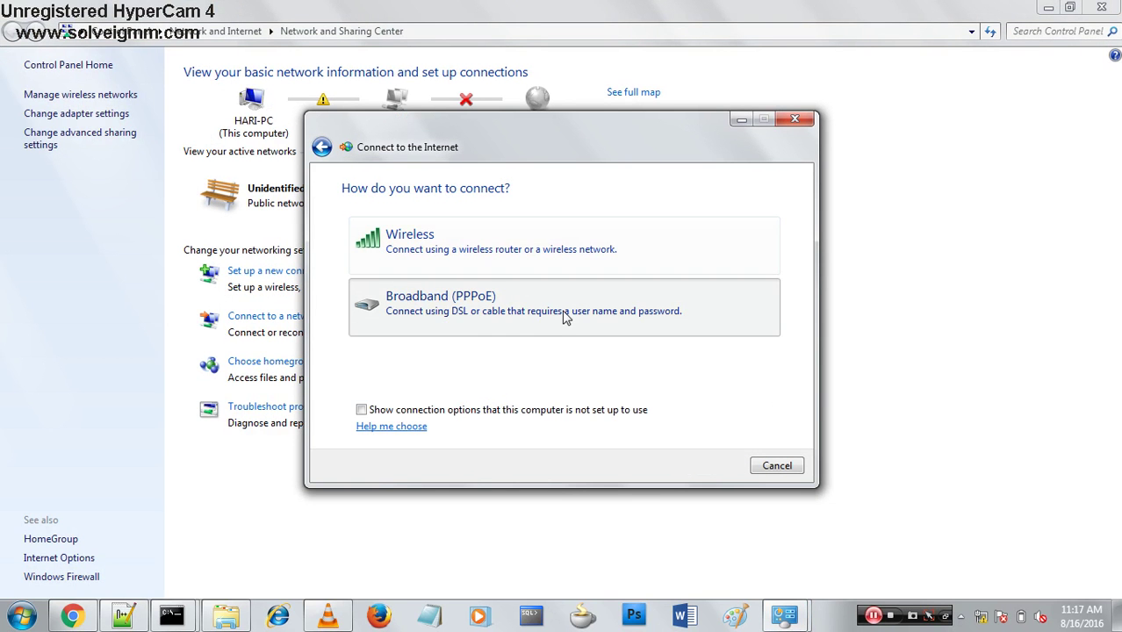
click(566, 318)
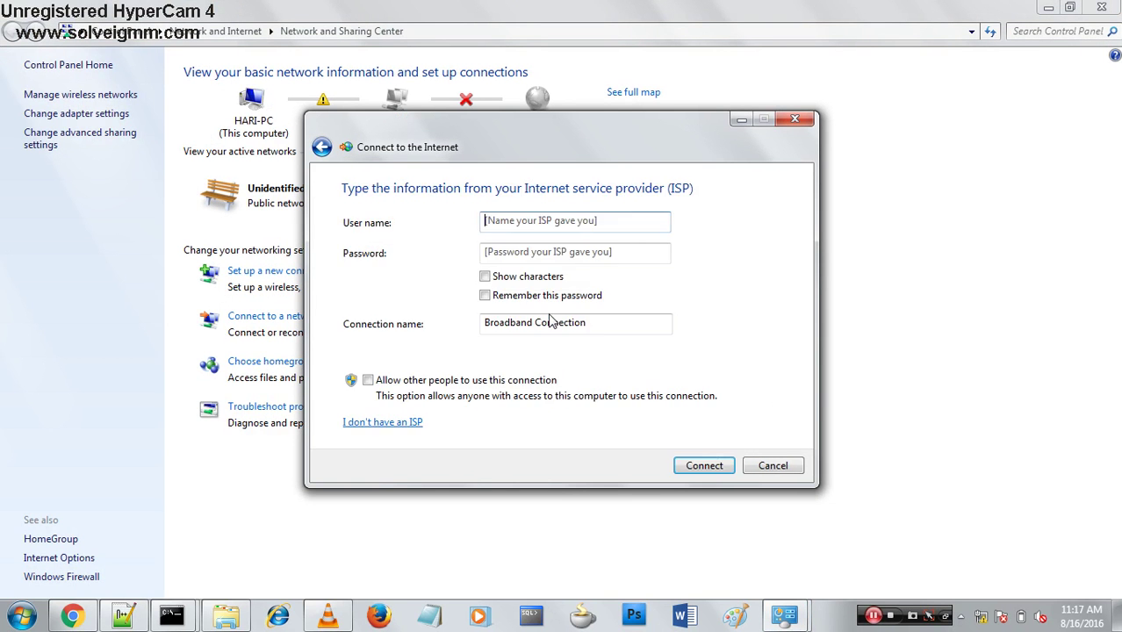
click(501, 261)
text(abc)
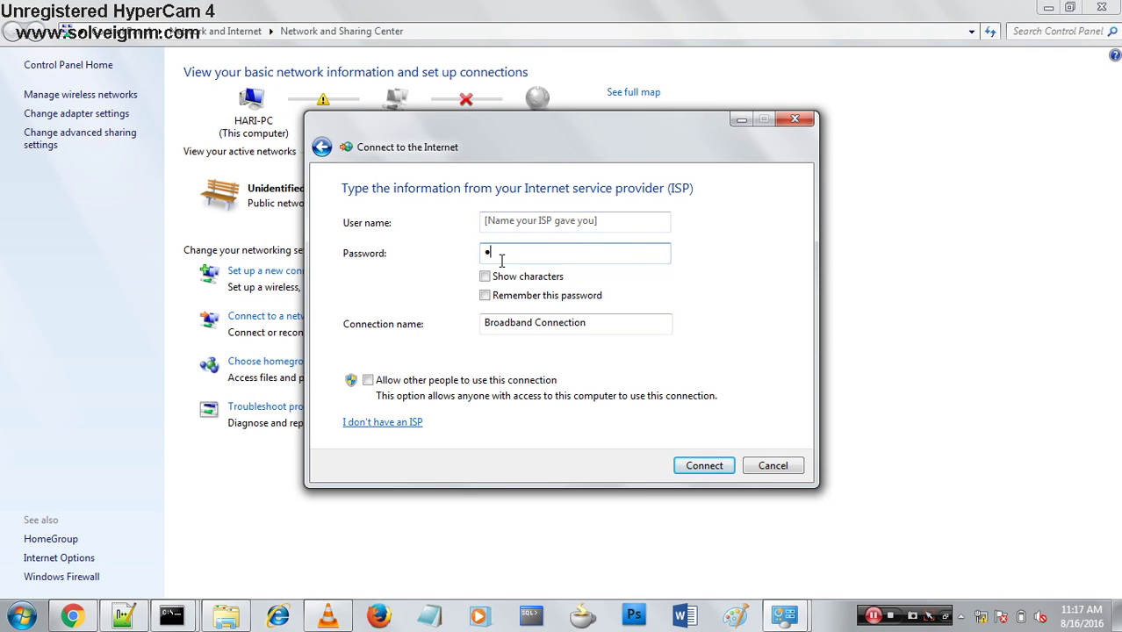
text(def)
click(484, 276)
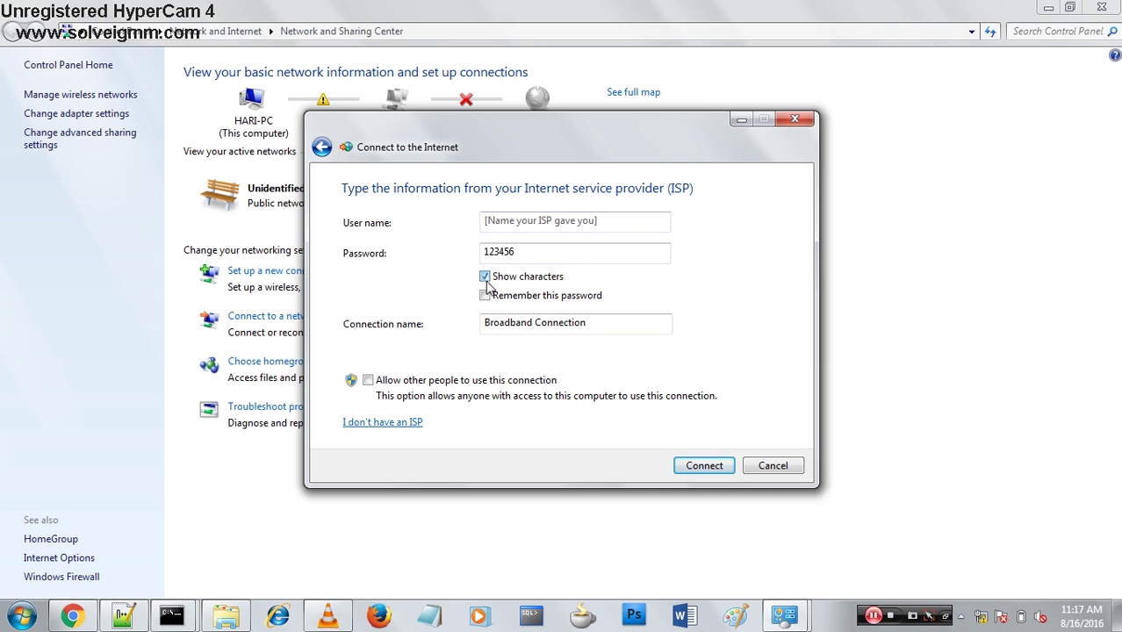
click(485, 296)
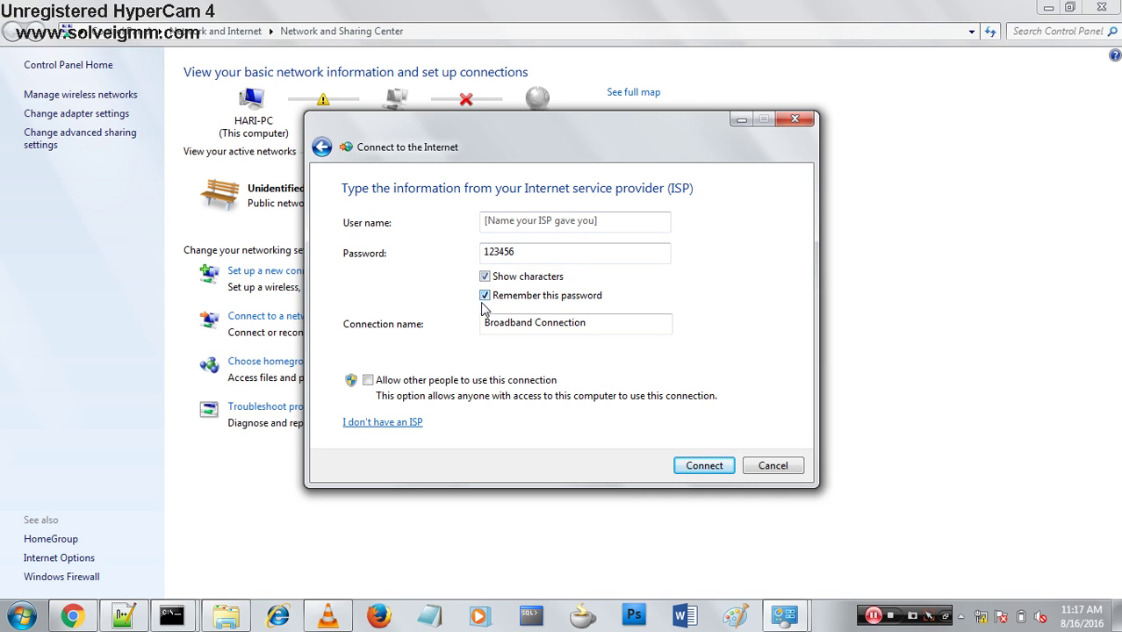
Rename the connection to 'wow'.
click(601, 327)
key(BackSpace)
key(BackSpace)
key(BackSpace)
key(BackSpace)
key(BackSpace)
key(BackSpace)
key(BackSpace)
key(BackSpace)
key(BackSpace)
key(BackSpace)
key(BackSpace)
key(BackSpace)
key(BackSpace)
key(BackSpace)
key(BackSpace)
key(BackSpace)
key(BackSpace)
key(BackSpace)
key(BackSpace)
key(BackSpace)
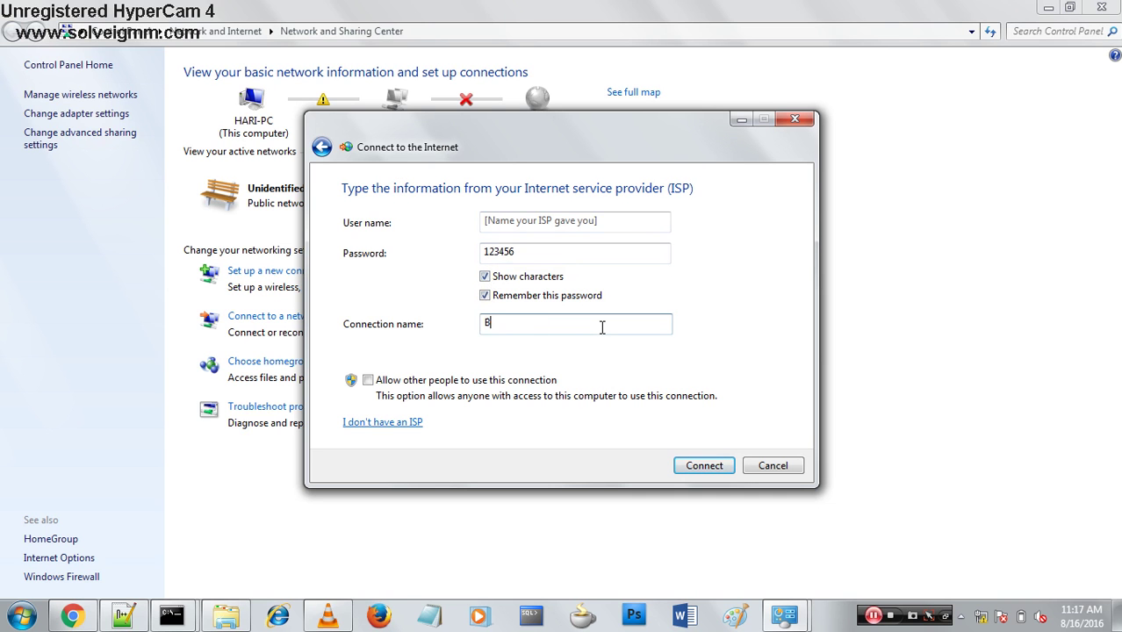
text(WOW)
key(BackSpace)
key(BackSpace)
key(BackSpace)
text(wow)
click(622, 225)
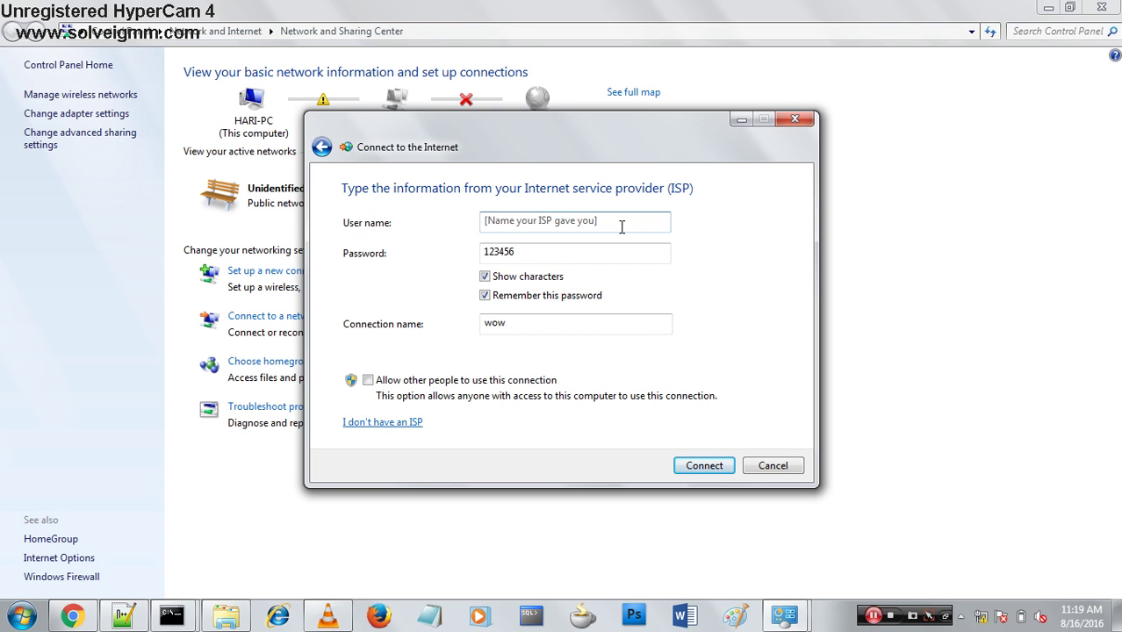
Enter the ISP user name, copy it to the clipboard, and create the connection.
click(621, 227)
text(v)
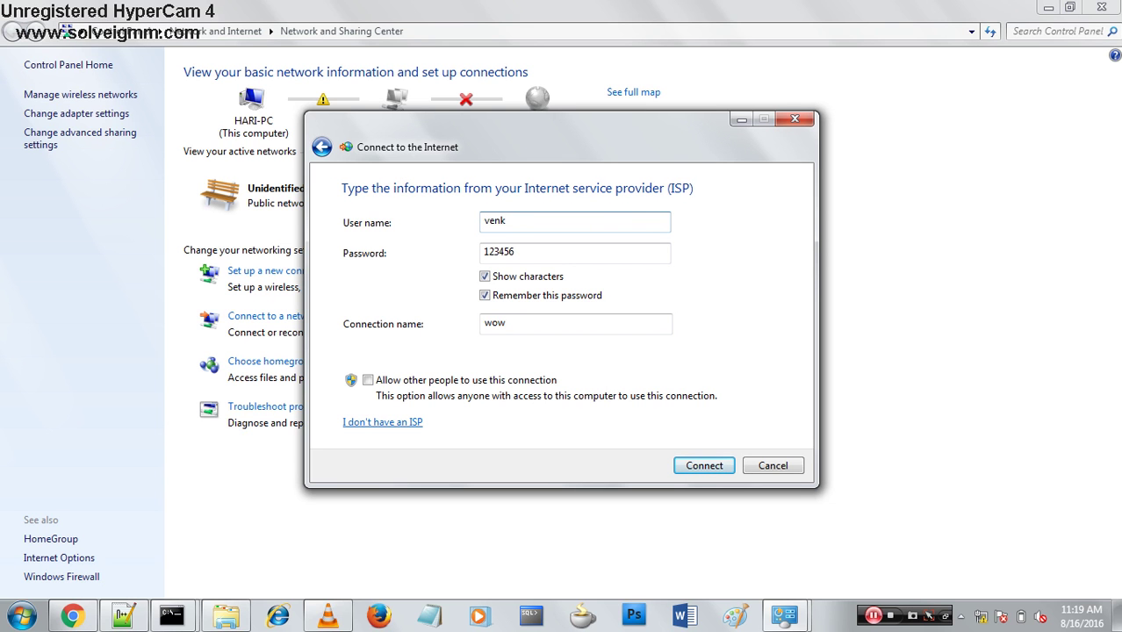
text(en)
key(BackSpace)
key(BackSpace)
key(BackSpace)
text(venkat10)
drag(545, 219, 483, 223)
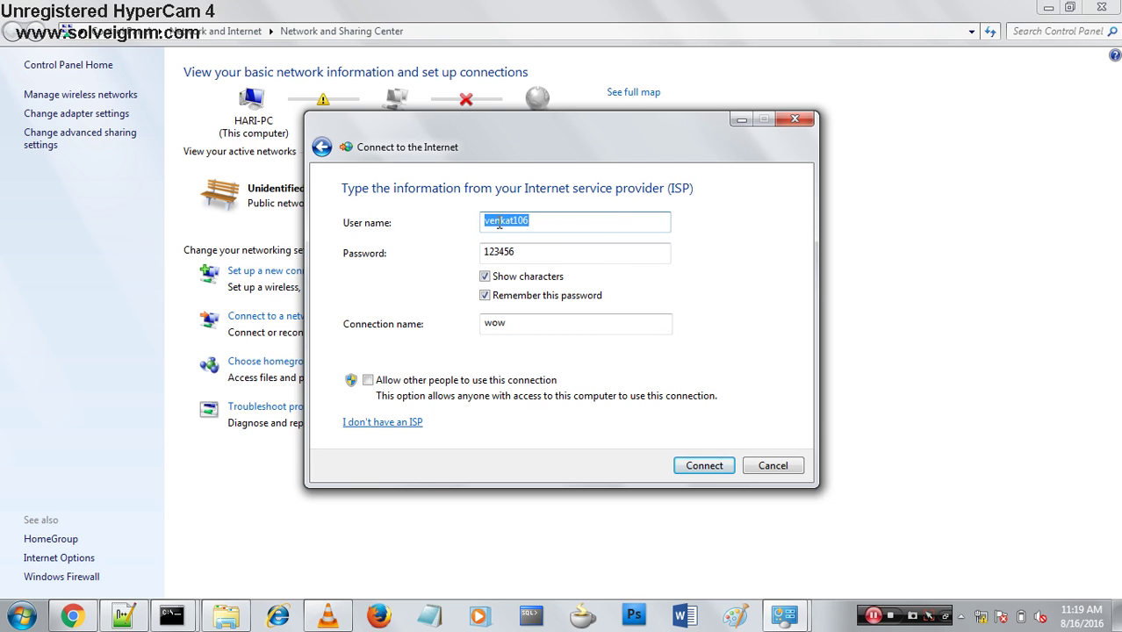
right_click(499, 225)
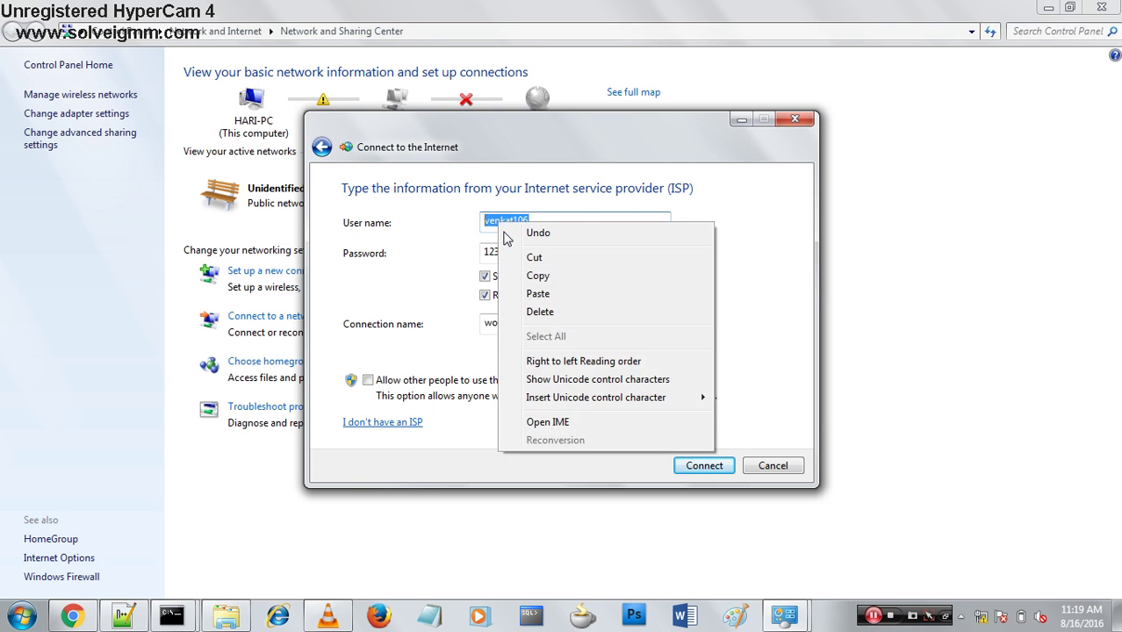
click(552, 274)
click(698, 467)
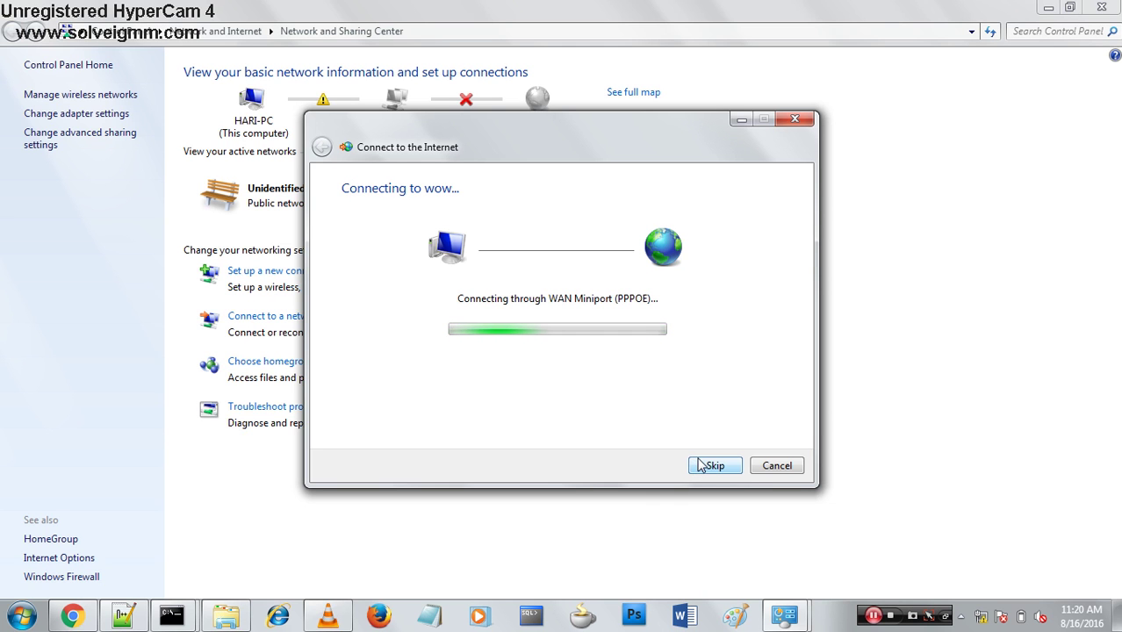
Skip the connection test, try Connect now, cancel the wizard, and open the VMnet8 adapter status.
click(703, 465)
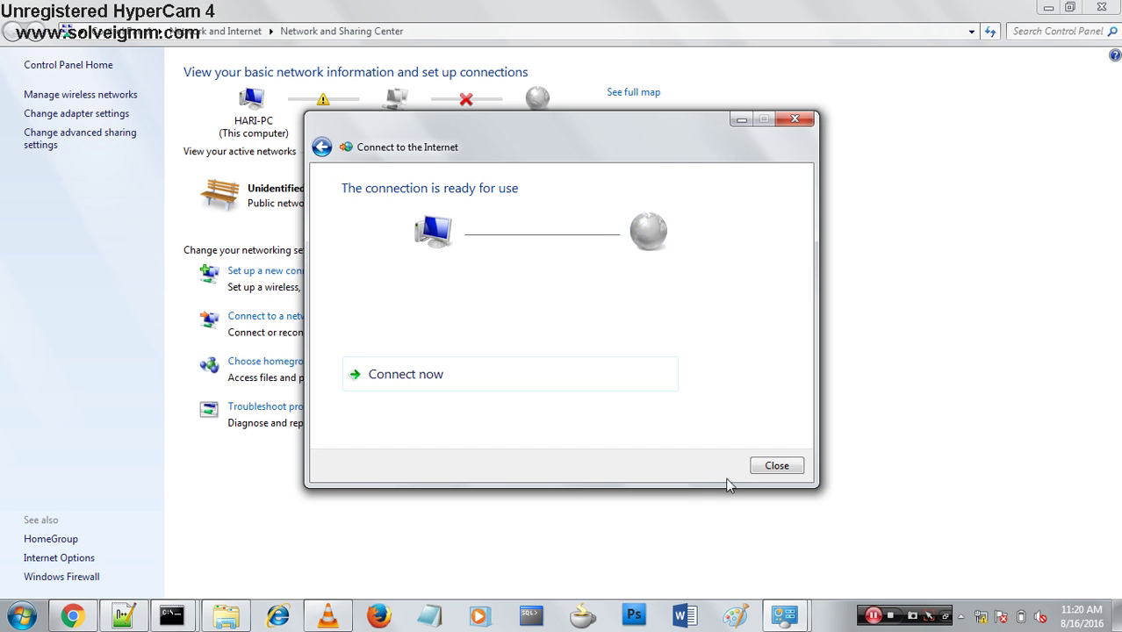
click(509, 367)
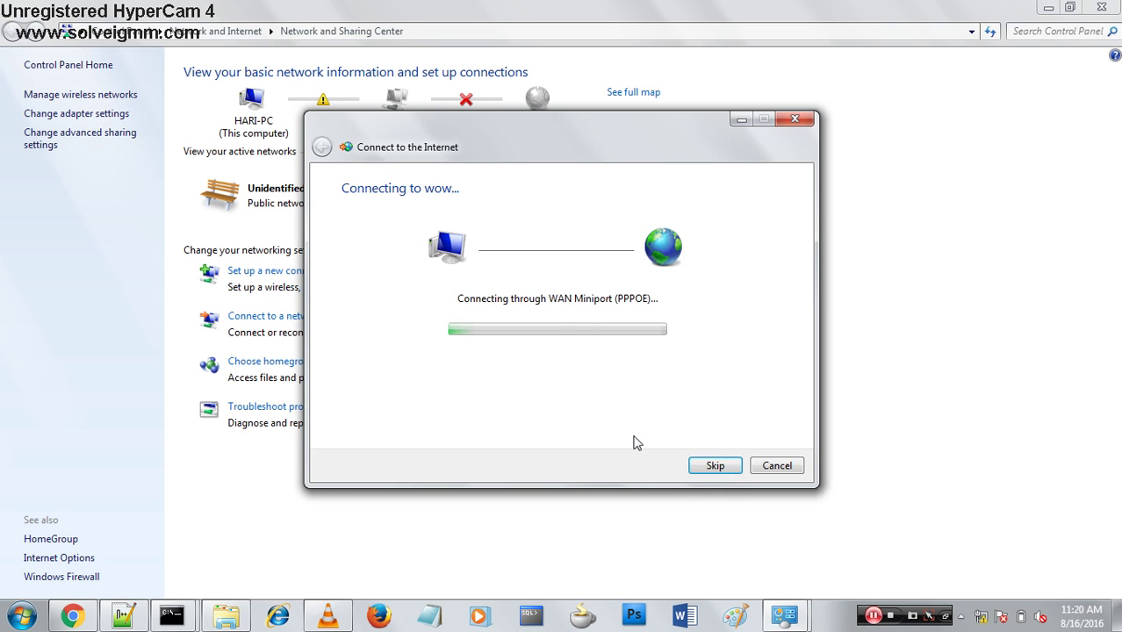
click(778, 467)
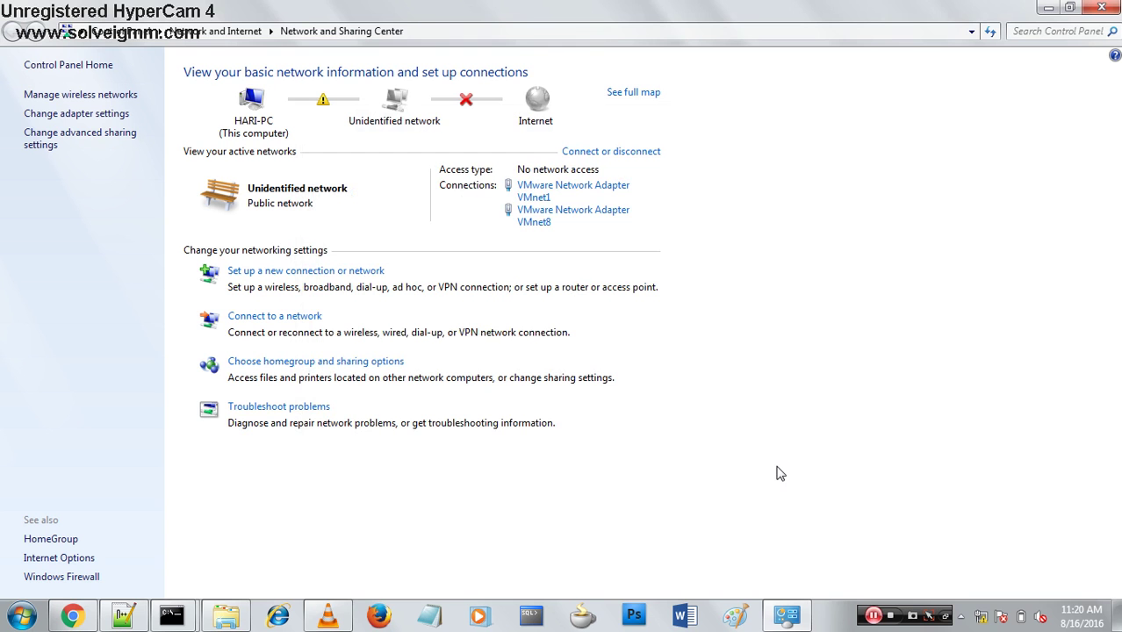
click(541, 227)
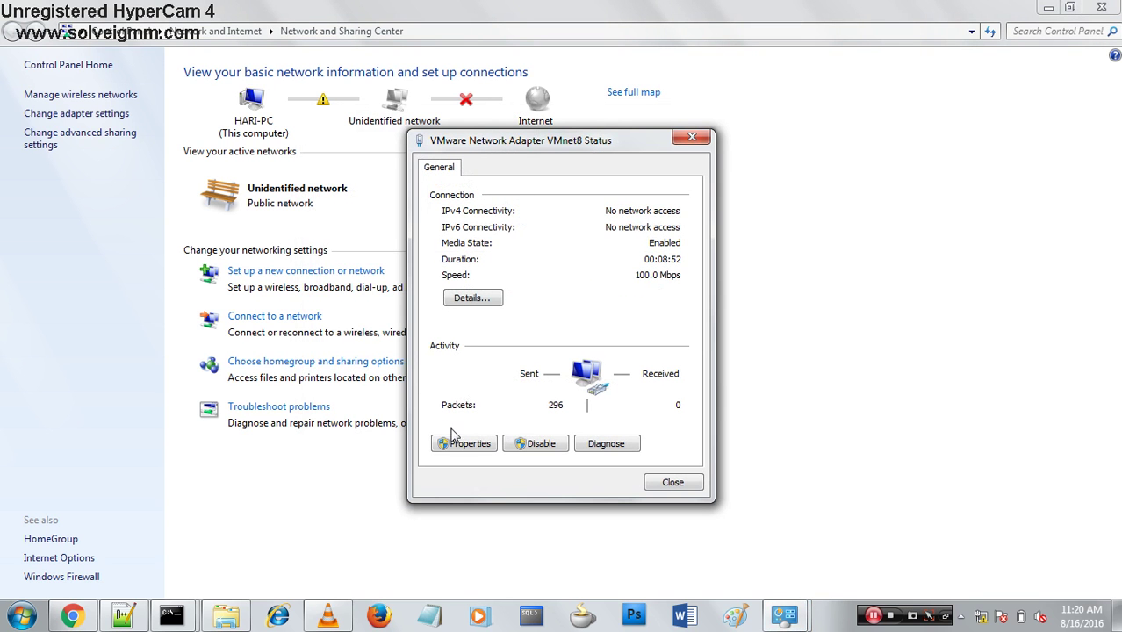
Open the VMnet8 properties and view its IPv6 settings without changing them.
click(451, 445)
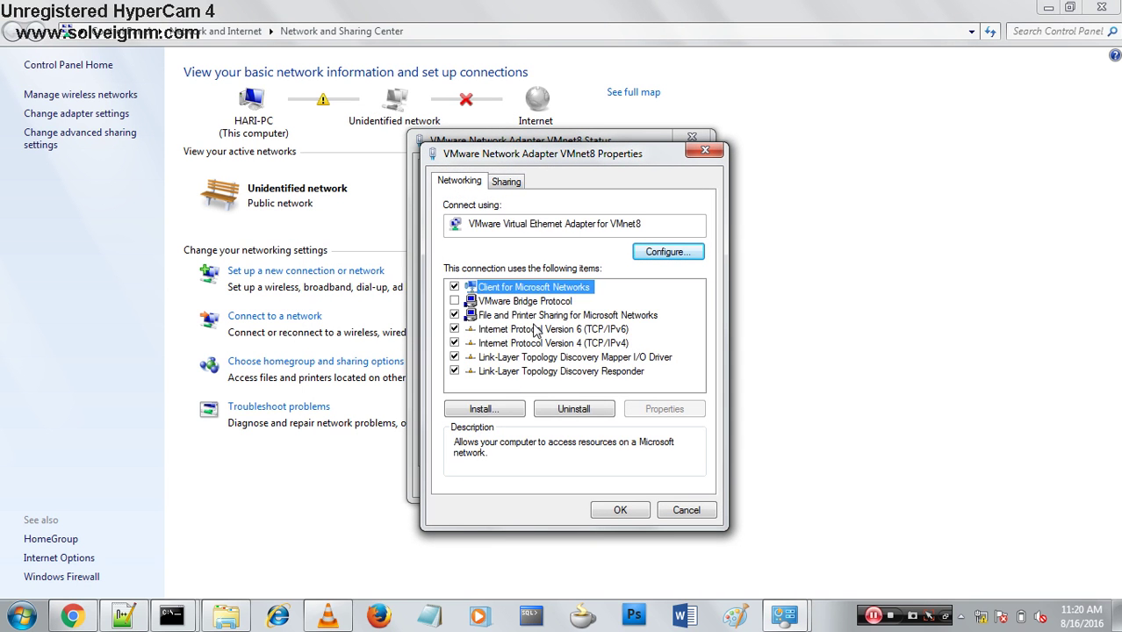
click(533, 331)
double_click(533, 330)
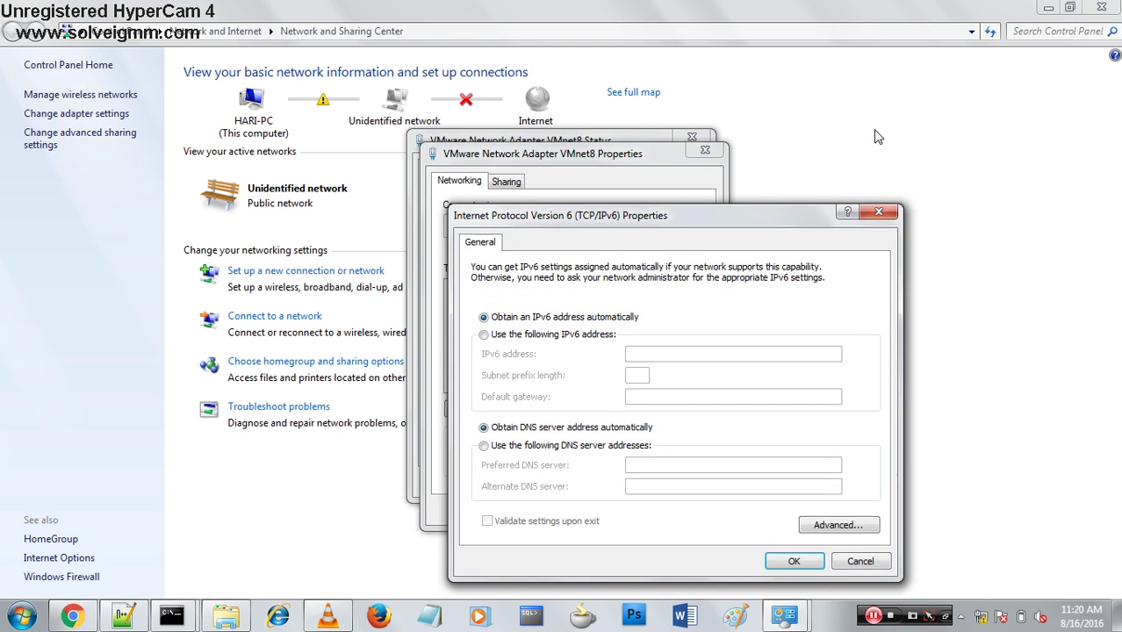
click(877, 214)
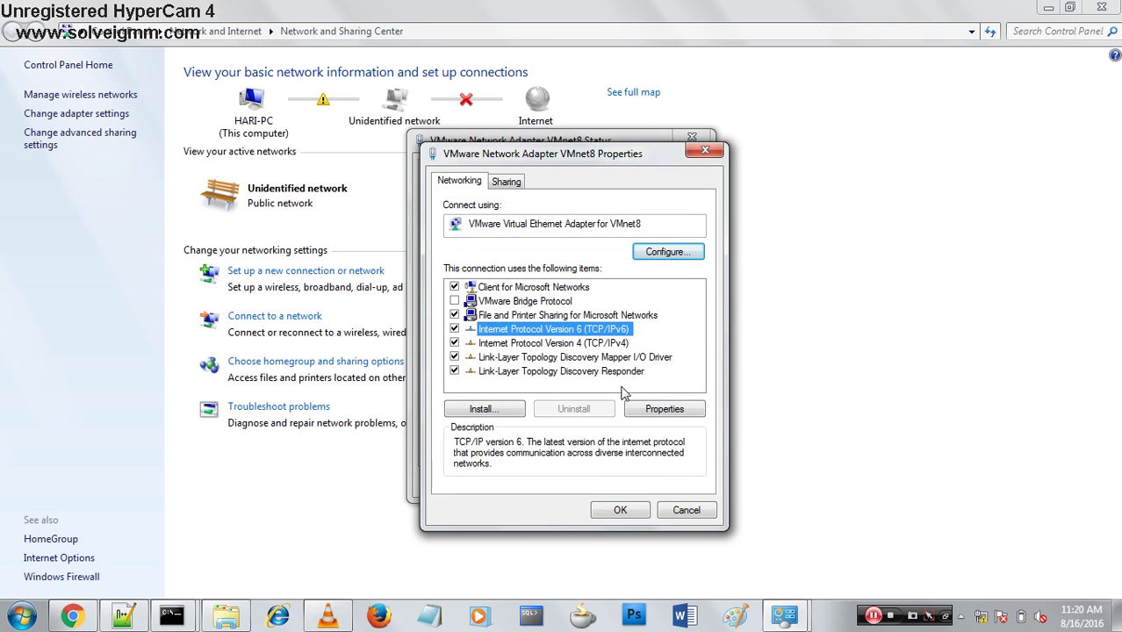
Set VMnet8's IPv4 to obtain IP and DNS addresses automatically, then close all its dialogs.
double_click(615, 343)
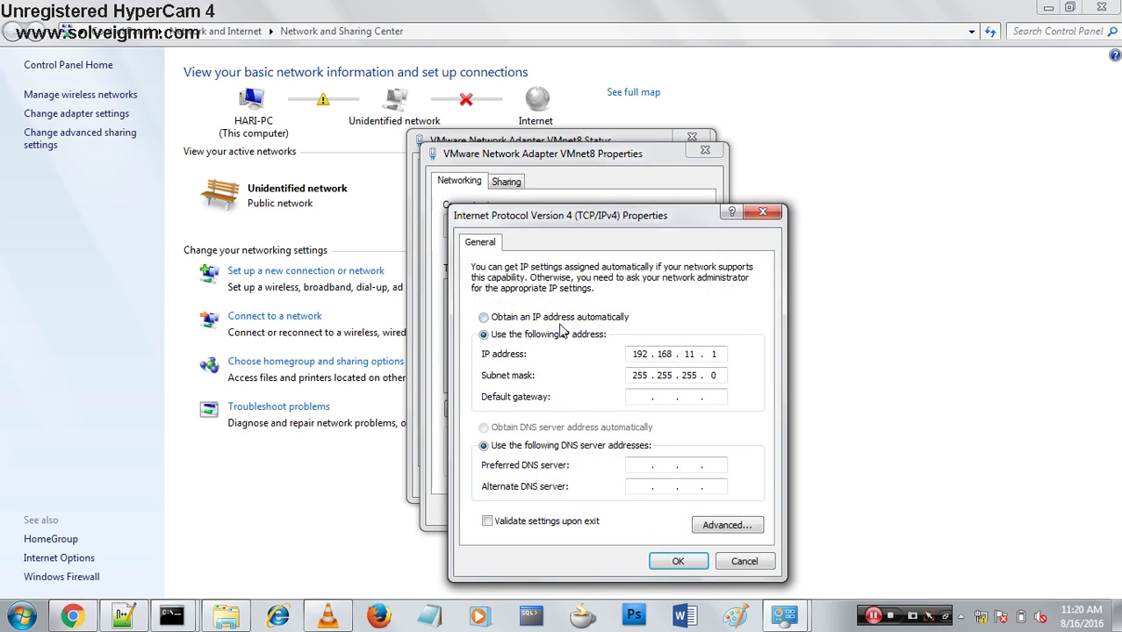
click(485, 317)
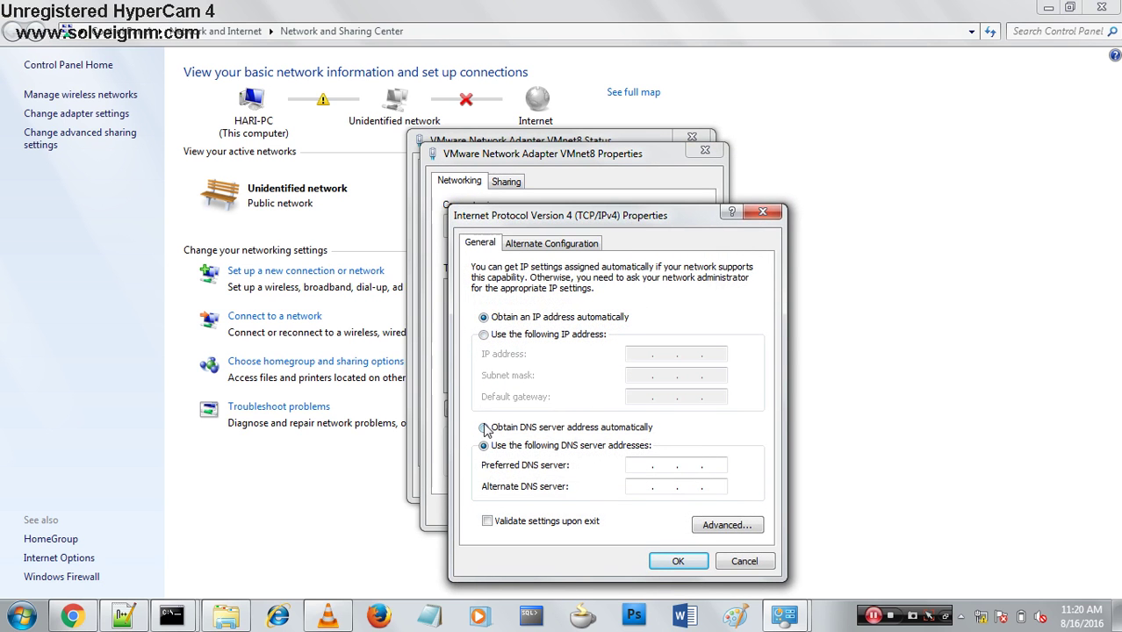
click(483, 428)
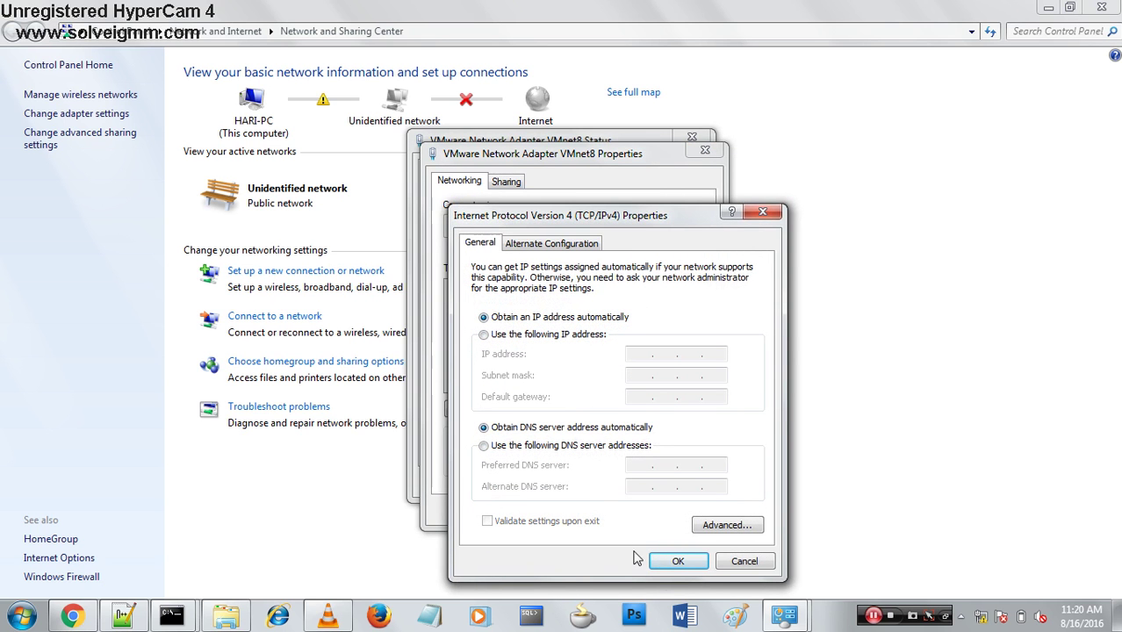
click(664, 568)
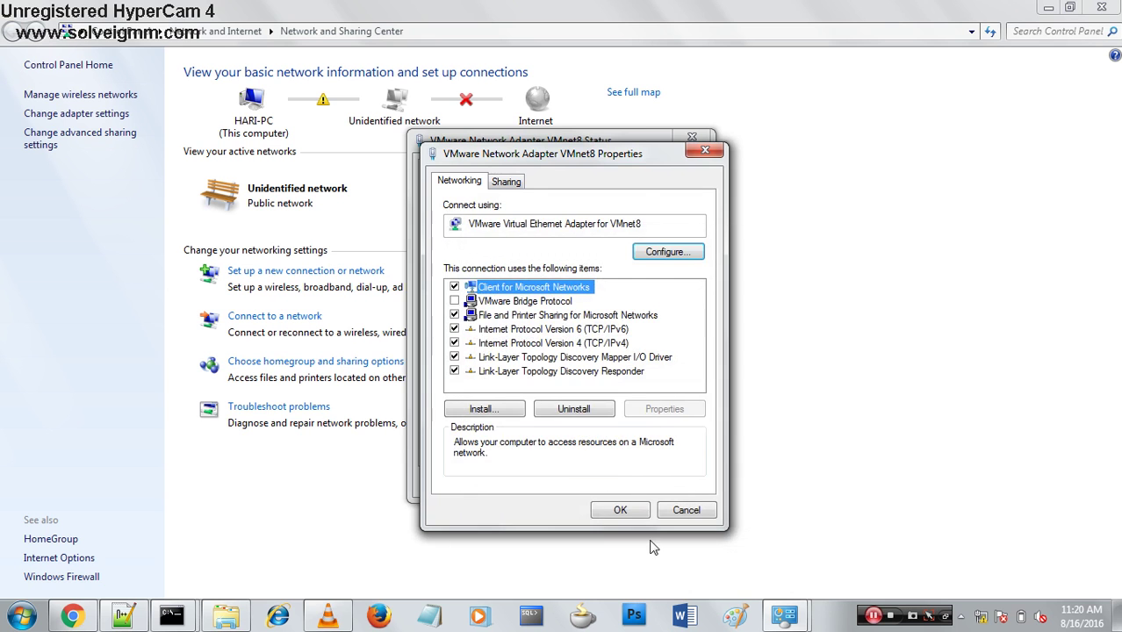
click(638, 511)
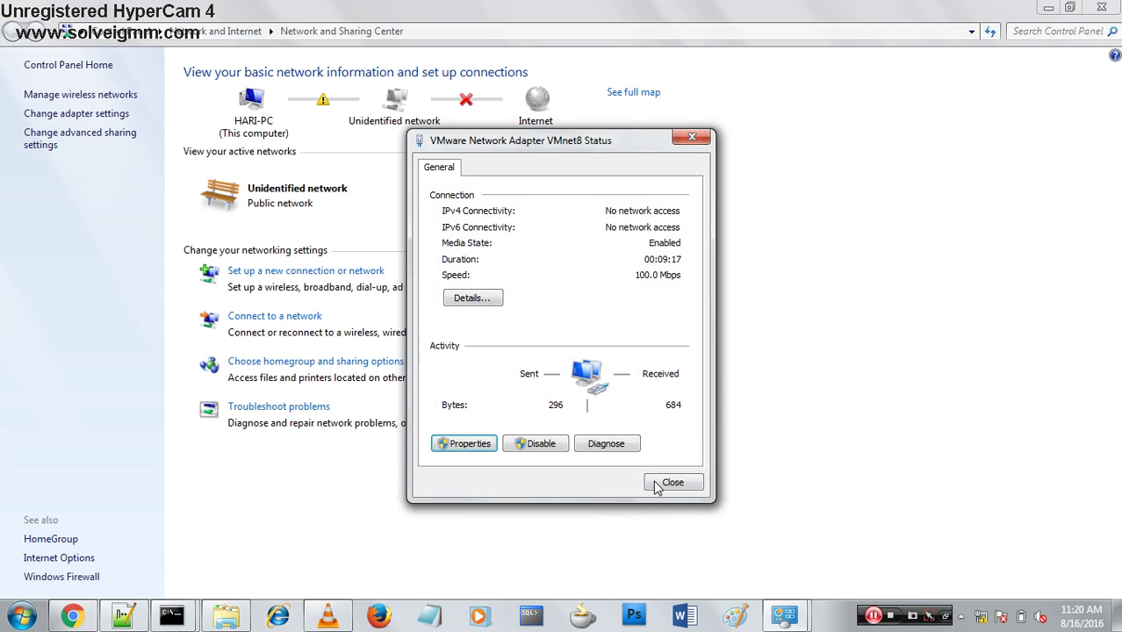
click(661, 483)
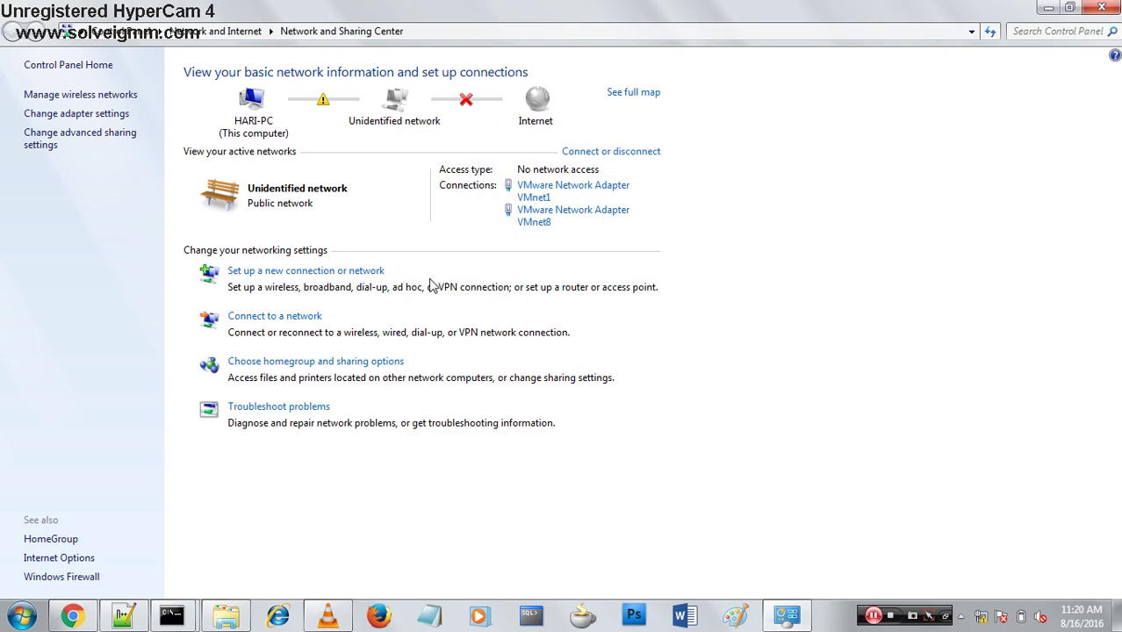
Start a Broadband (PPPoE) connection, paste the ISP user name, and enter a shown, remembered password.
click(367, 276)
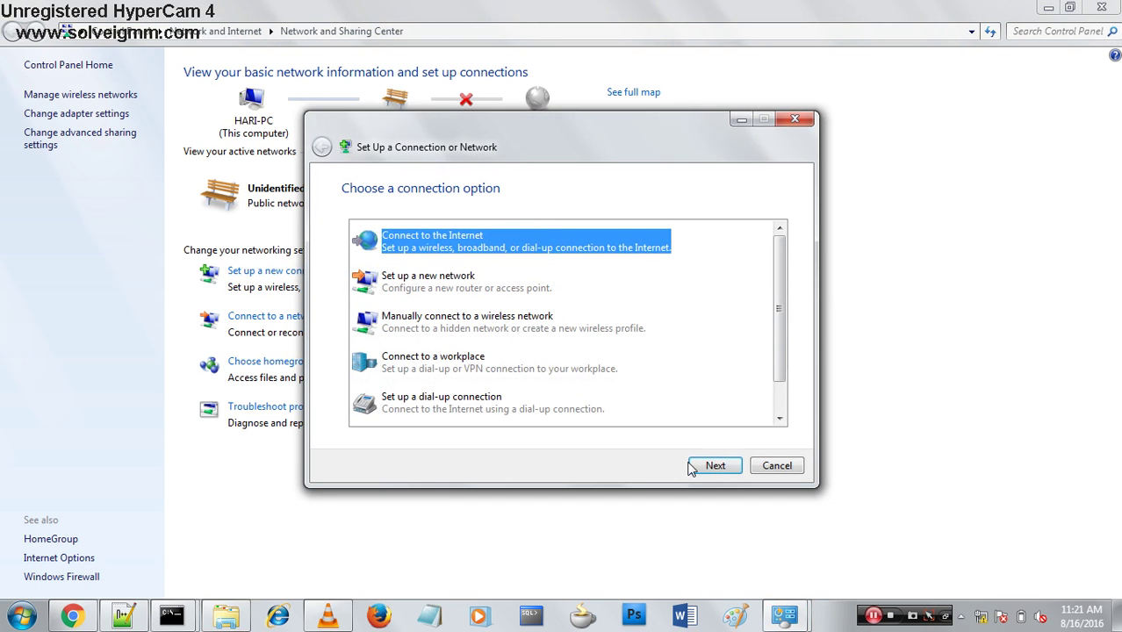
click(696, 464)
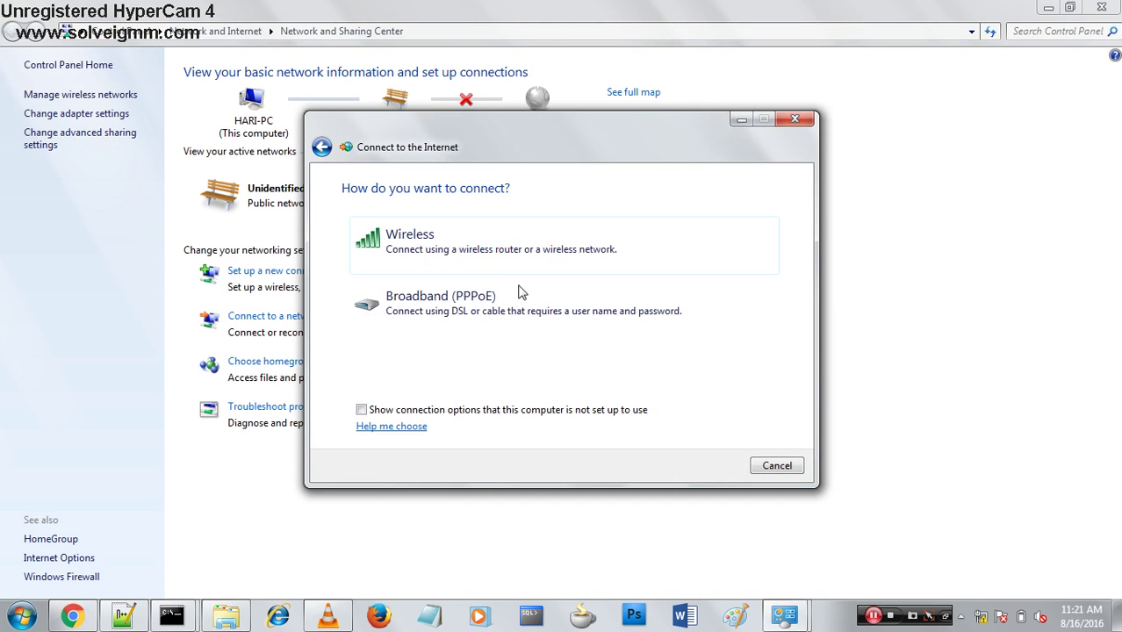
click(492, 321)
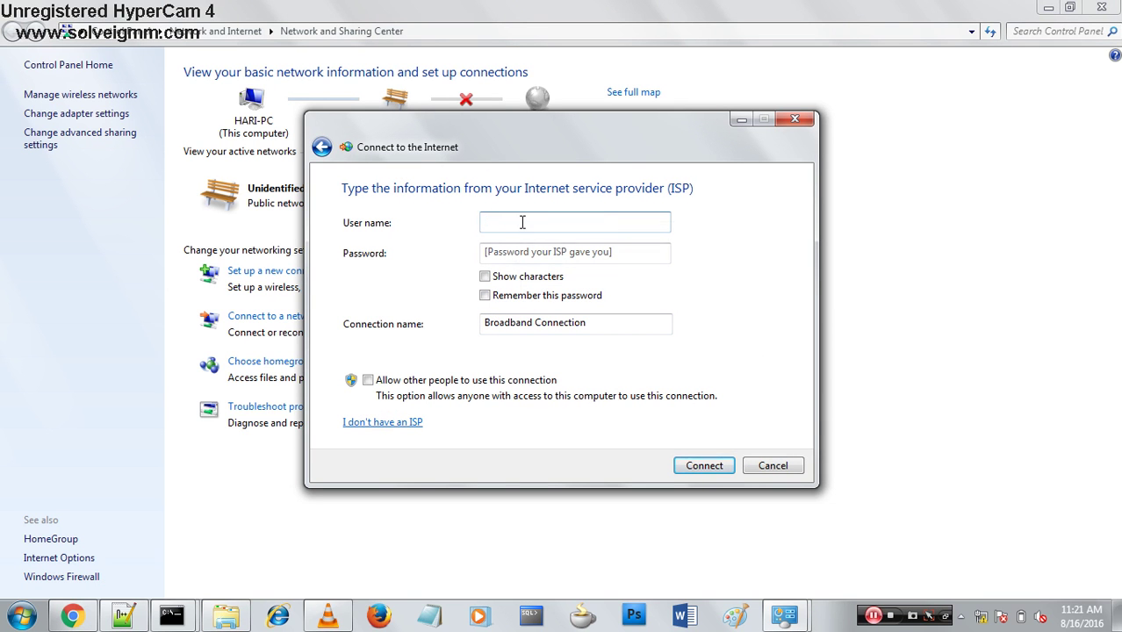
right_click(522, 222)
click(561, 293)
click(535, 252)
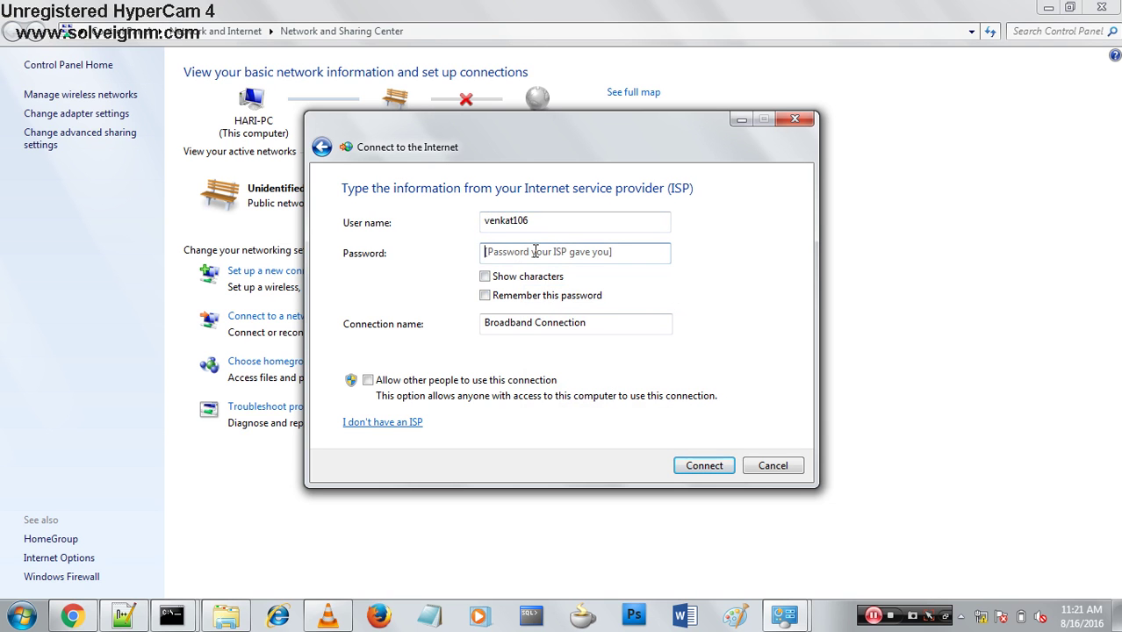
text(******)
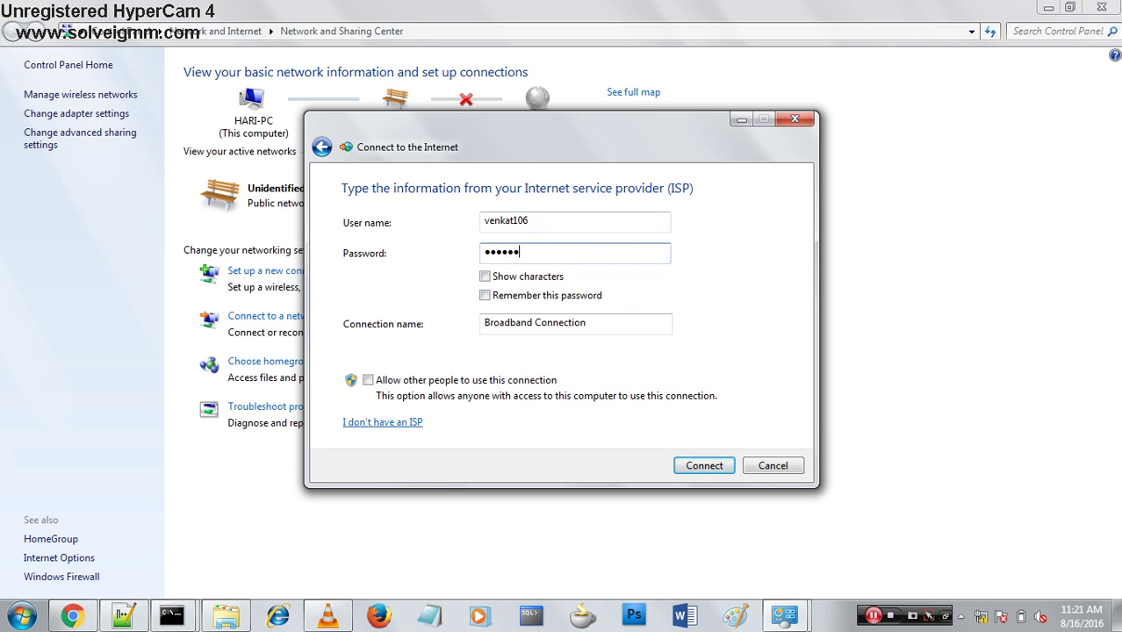
click(497, 279)
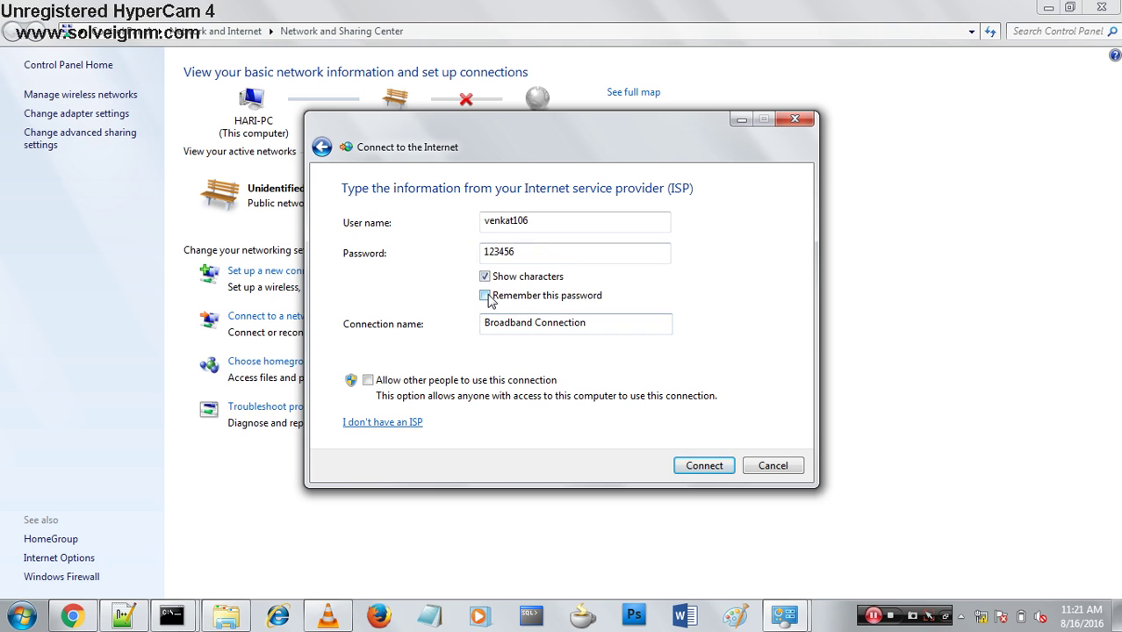
click(488, 297)
Name the connection 'wow', start connecting, then cancel the attempt.
click(593, 321)
key(BackSpace)
key(BackSpace)
key(BackSpace)
key(BackSpace)
key(BackSpace)
key(BackSpace)
key(BackSpace)
key(BackSpace)
key(BackSpace)
key(BackSpace)
key(BackSpace)
key(BackSpace)
key(BackSpace)
key(BackSpace)
key(BackSpace)
key(BackSpace)
key(BackSpace)
key(BackSpace)
key(BackSpace)
text(wow)
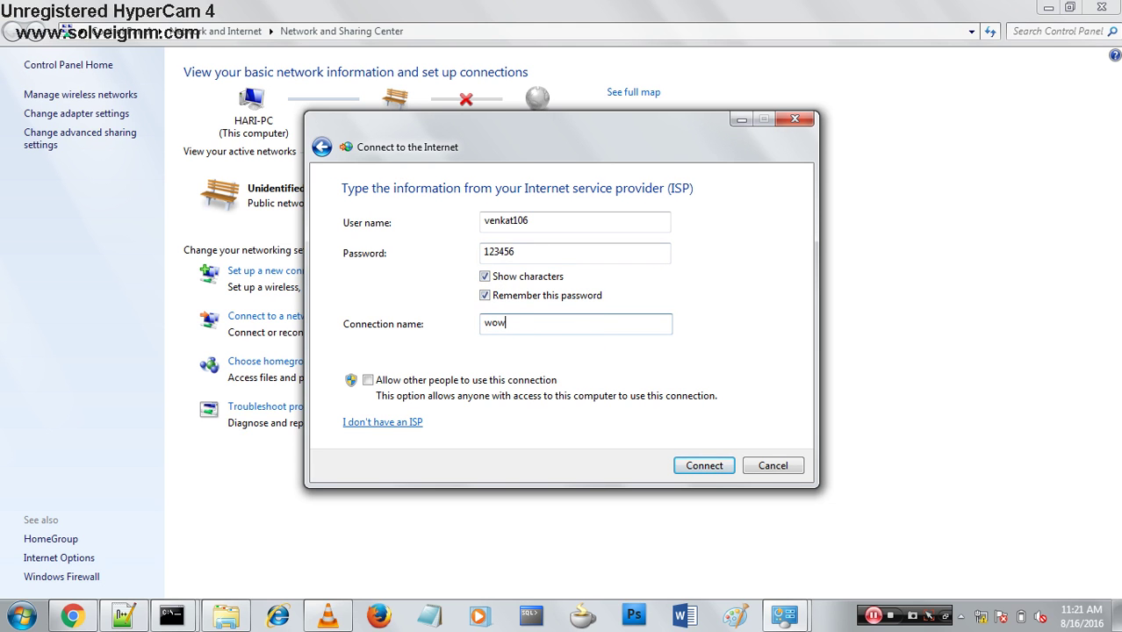
key(Return)
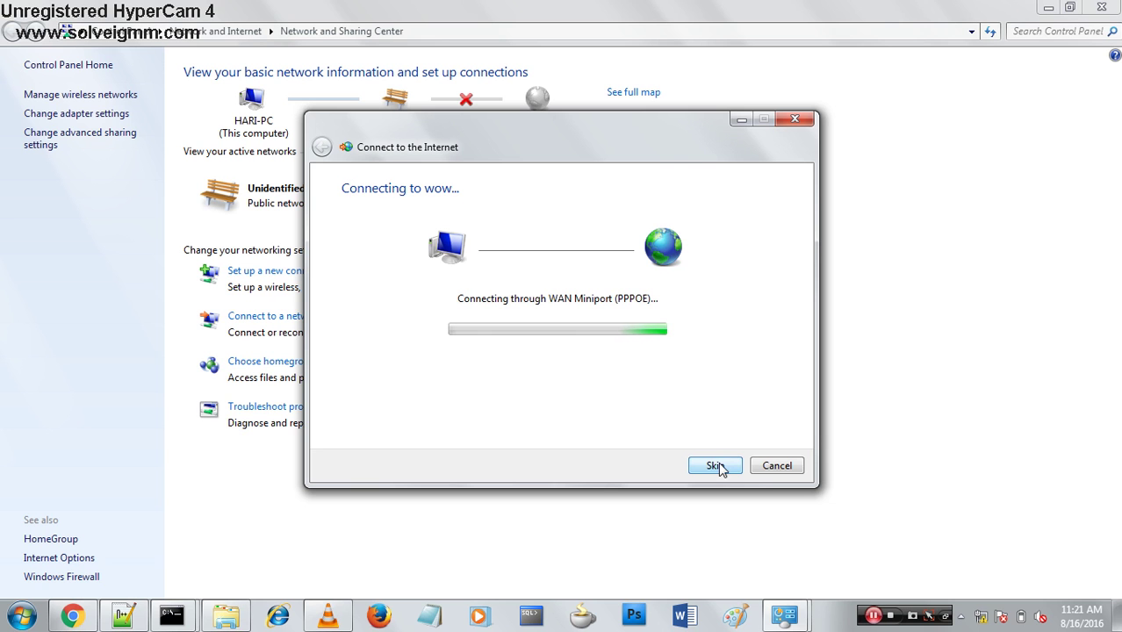
click(773, 466)
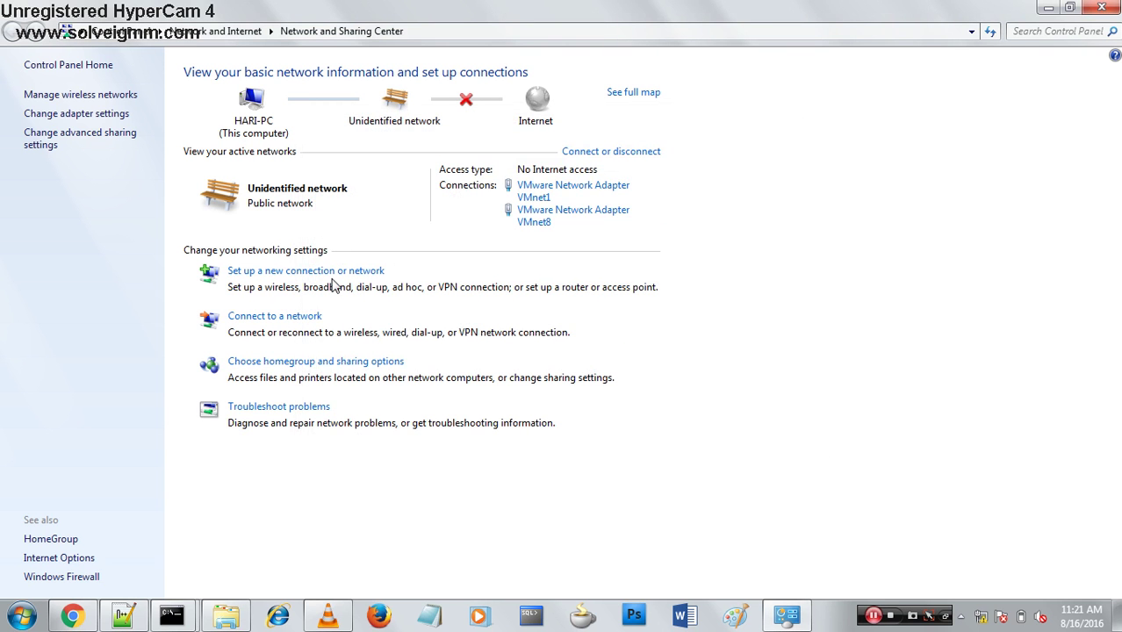
Start another Broadband (PPPoE) connection and enter the ISP user name.
click(345, 272)
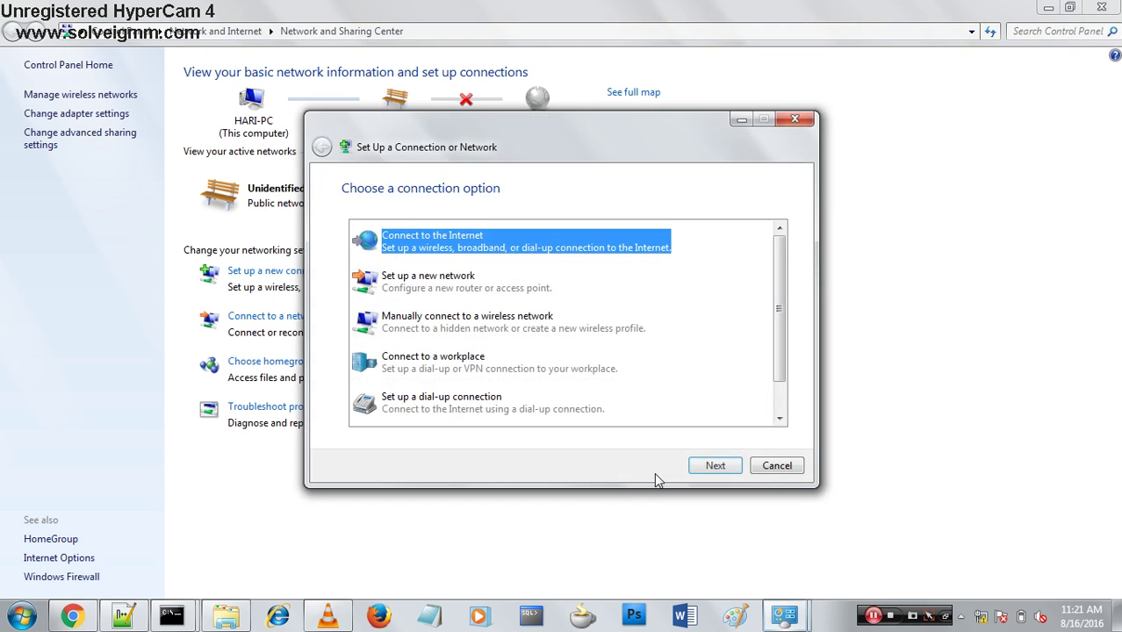
click(702, 464)
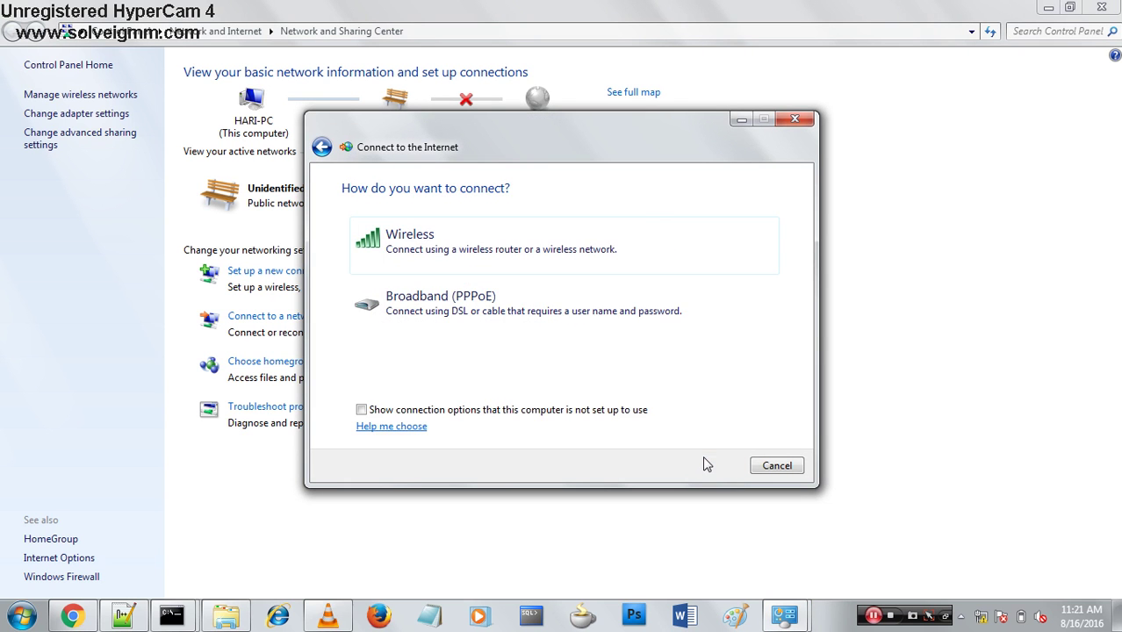
click(510, 299)
click(517, 223)
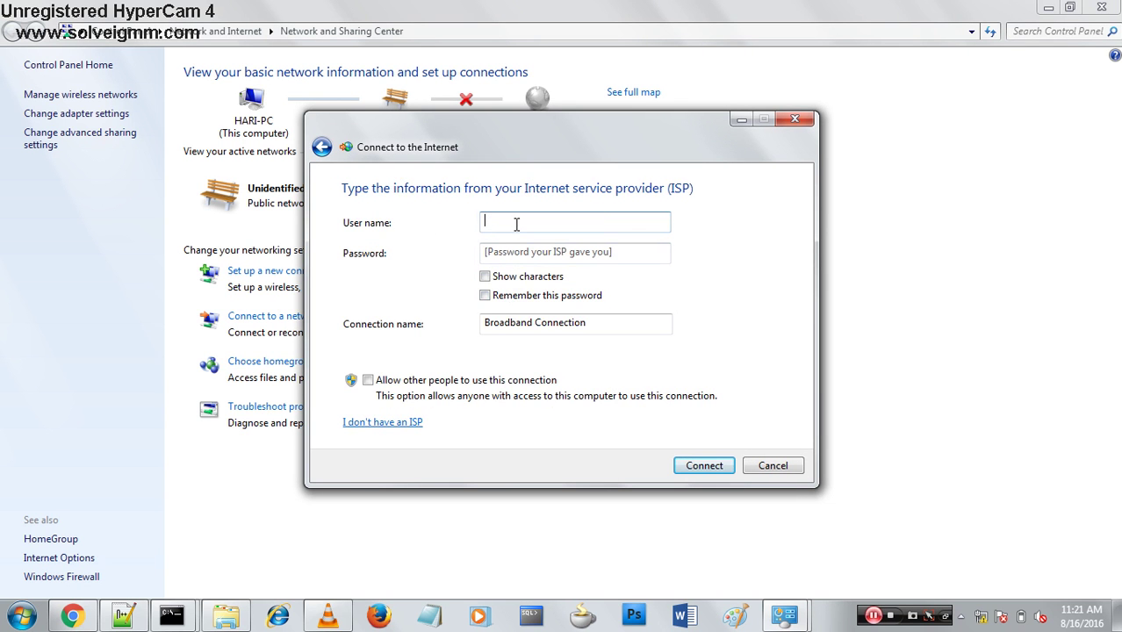
text(wowtest8)
Enter the password with Show characters and Remember ticked, create the connection, skip testing, and close the wizard.
click(514, 257)
text(••)
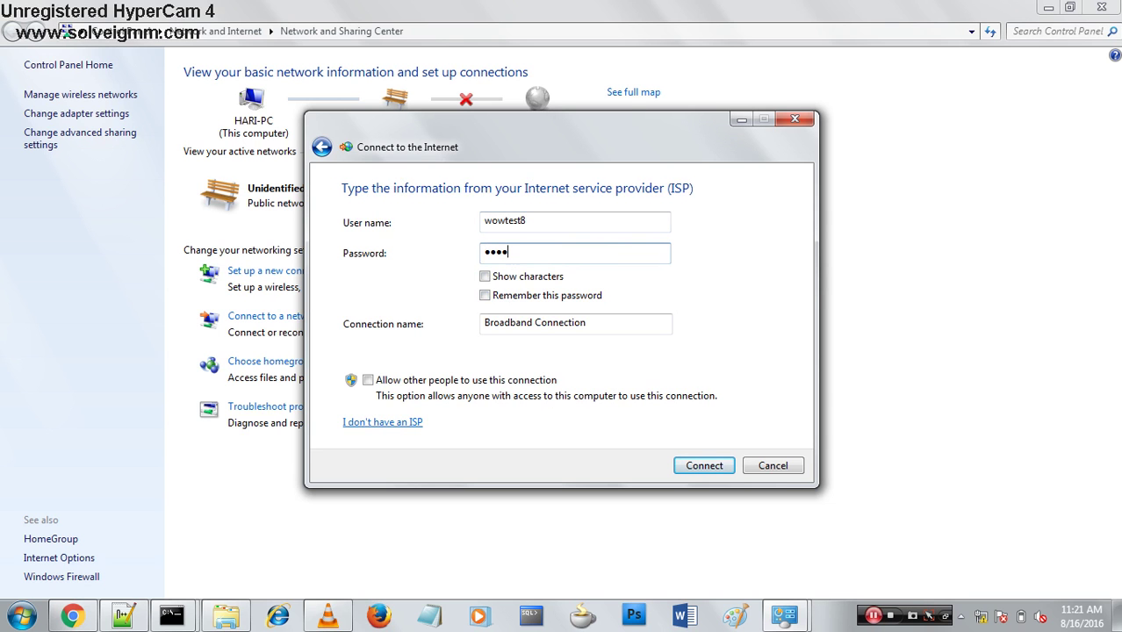
click(486, 276)
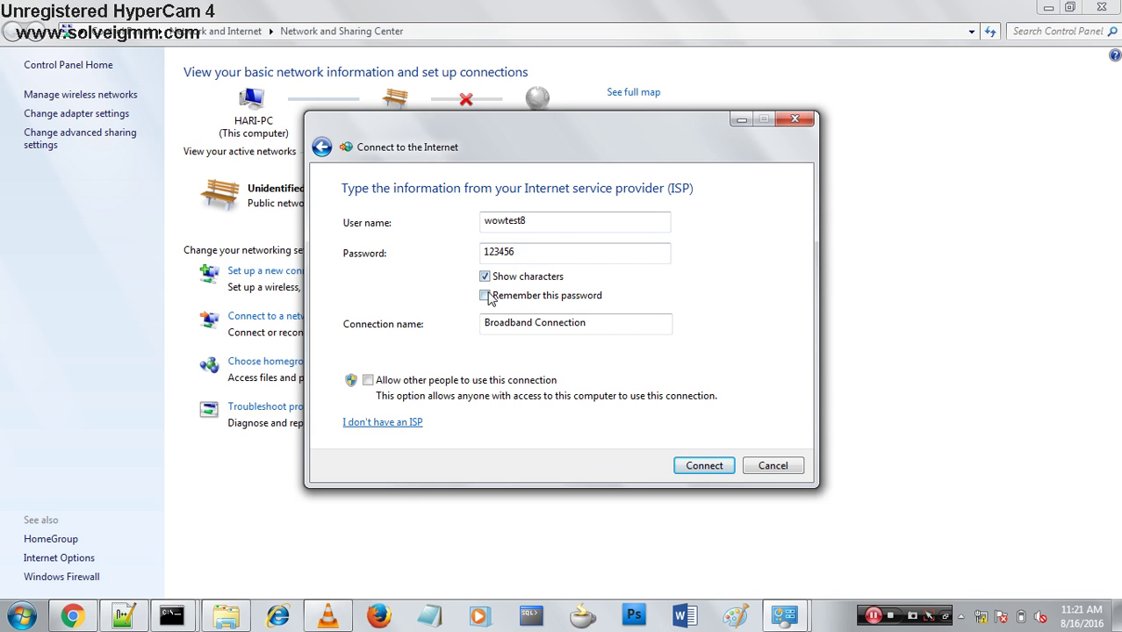
click(485, 296)
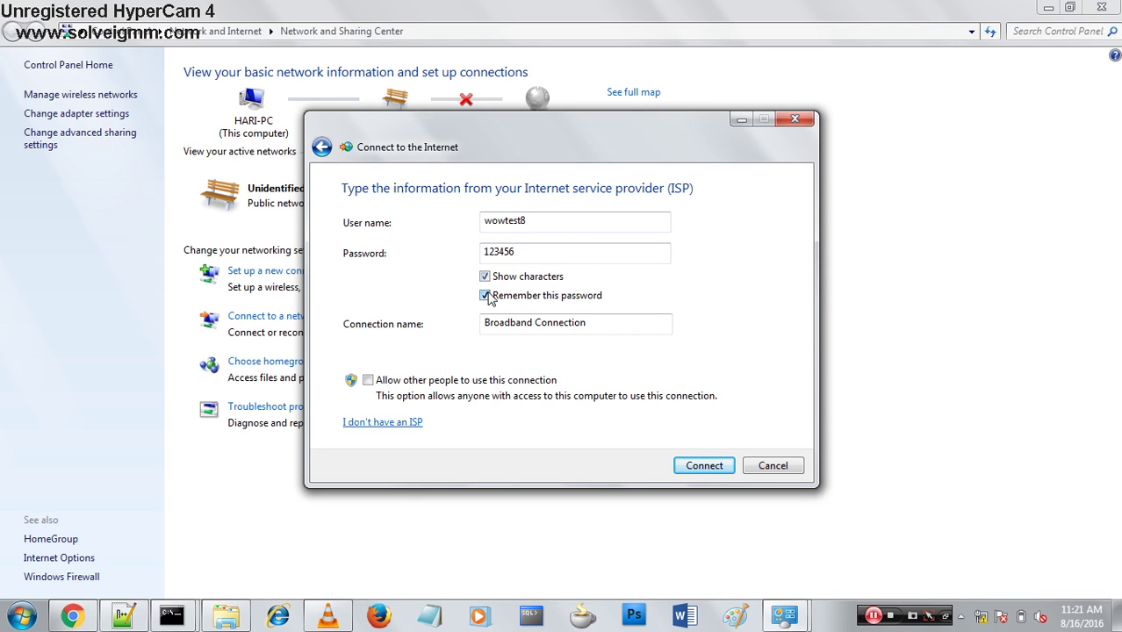
click(697, 466)
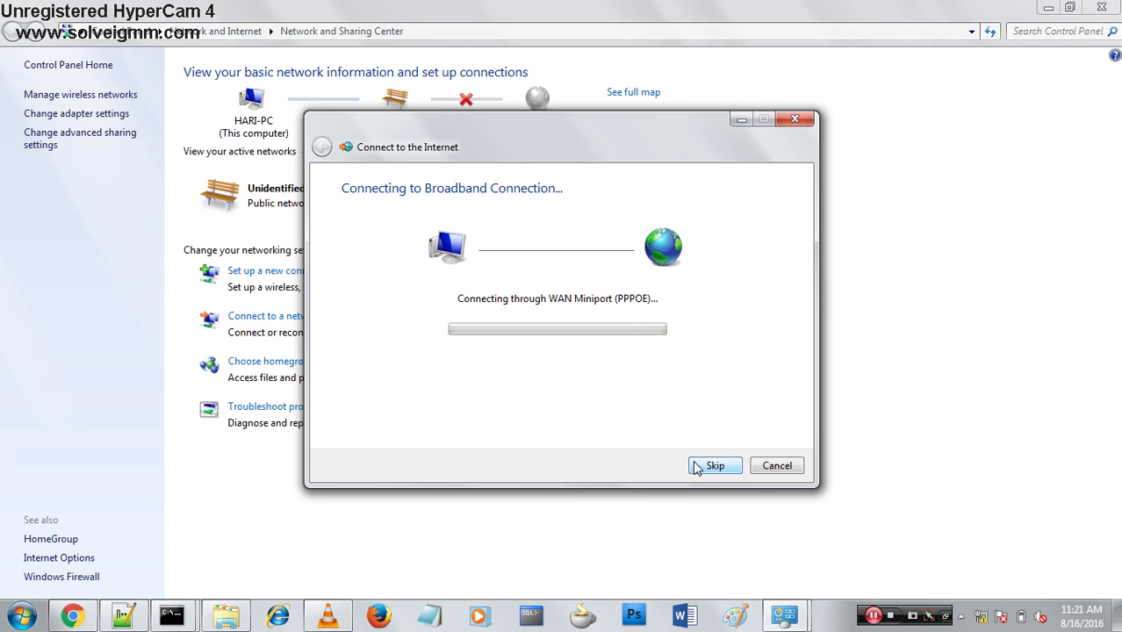
click(740, 470)
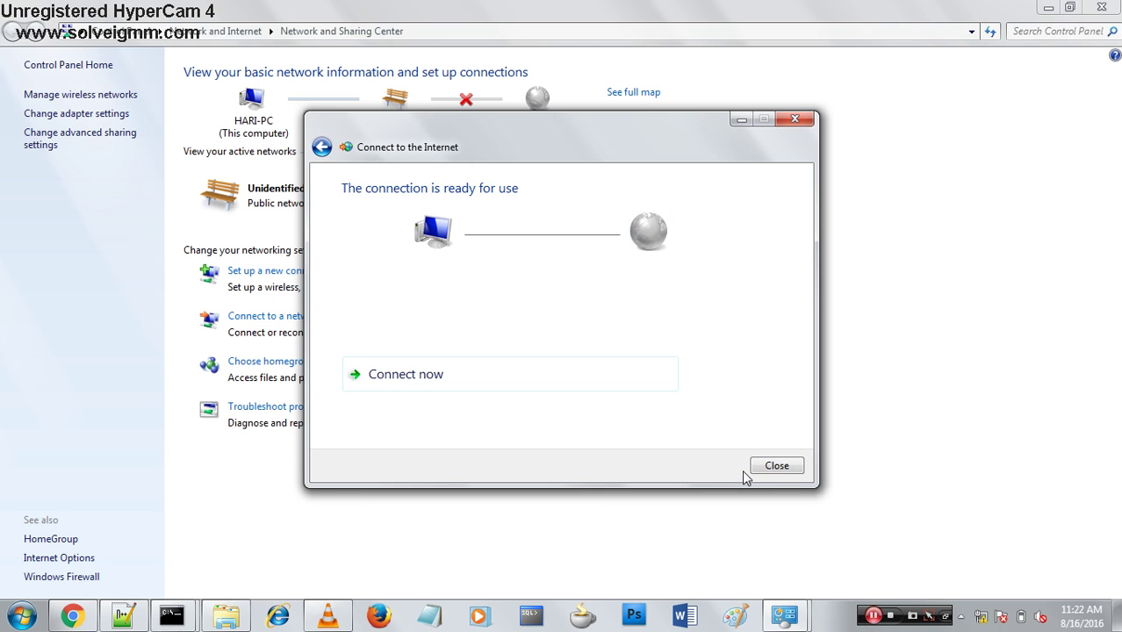
click(757, 468)
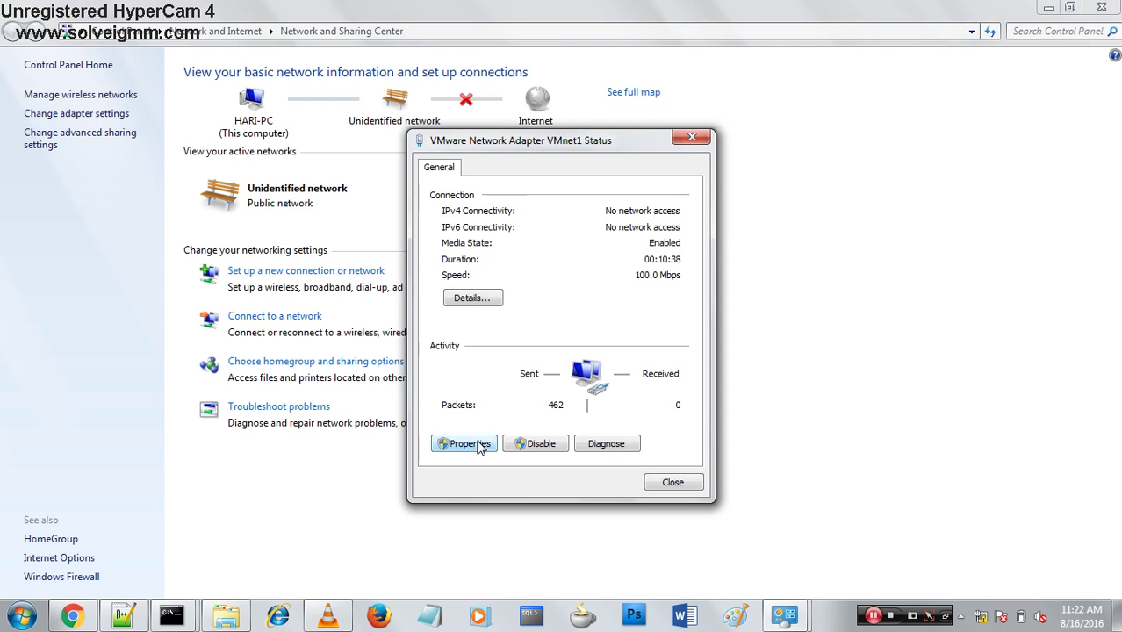
View the VMnet1 adapter's properties, close its status window, and relaunch the new connection wizard.
click(479, 444)
key(Escape)
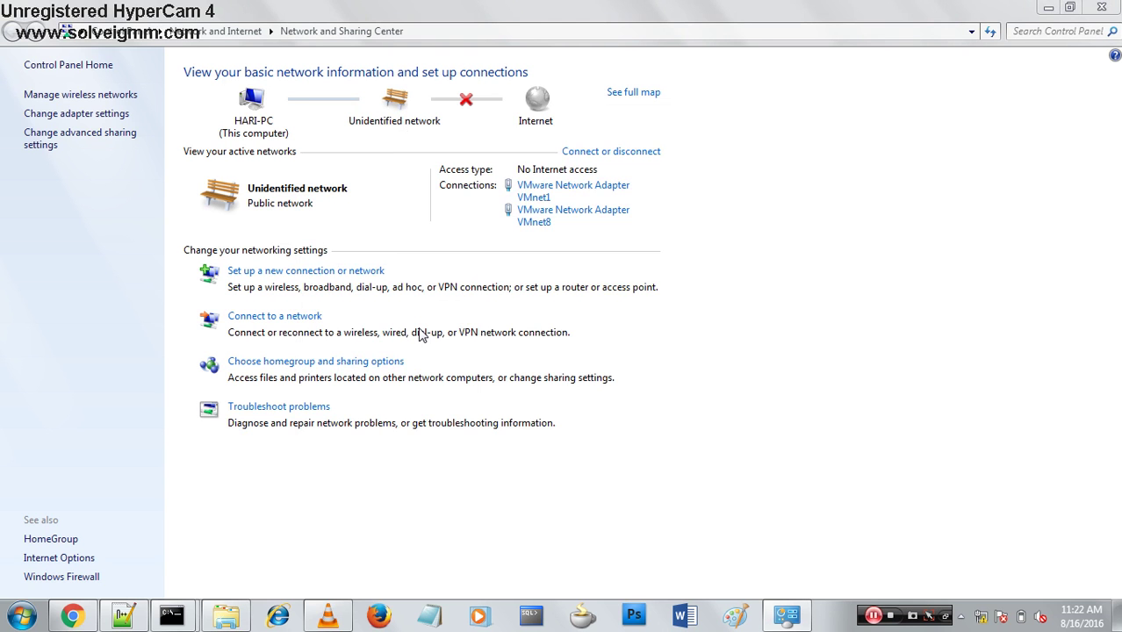
click(306, 271)
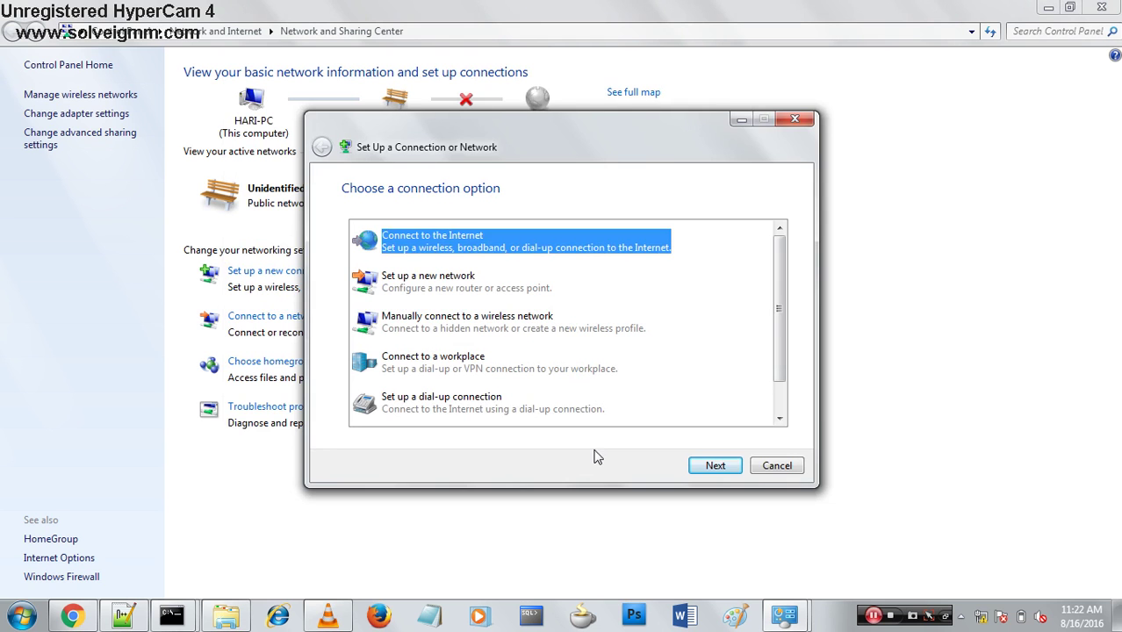
key(Return)
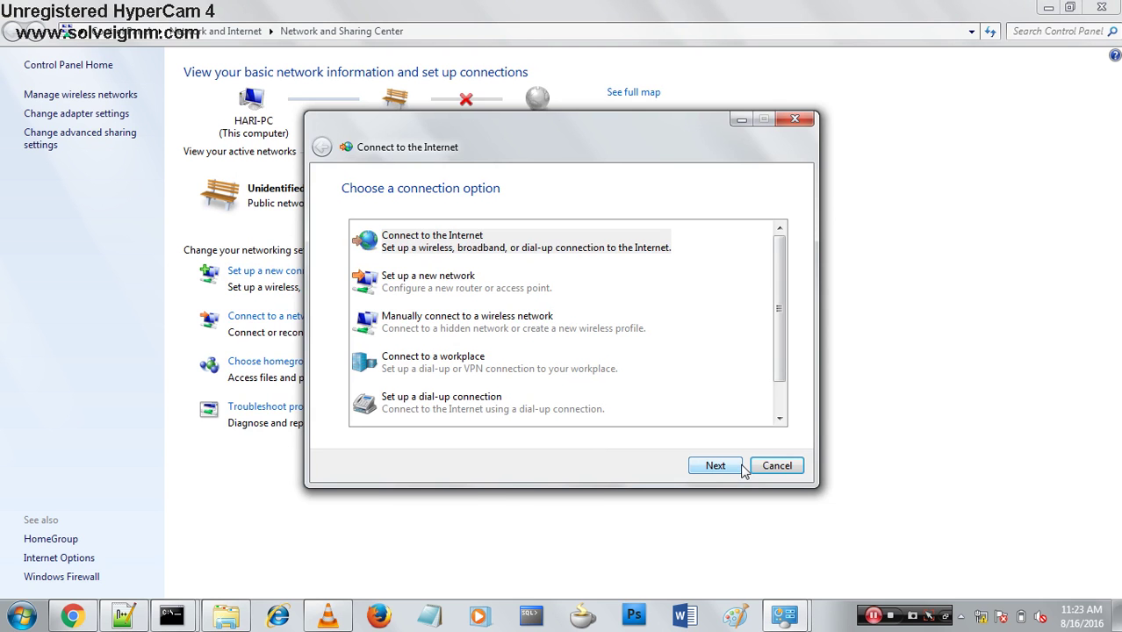
click(753, 467)
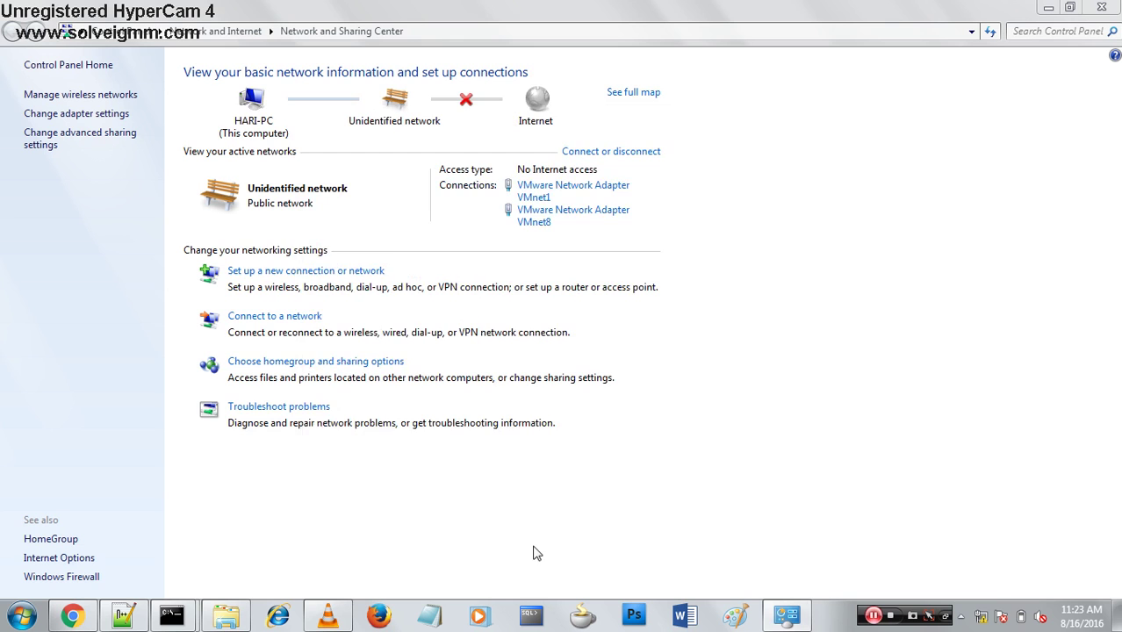
click(305, 270)
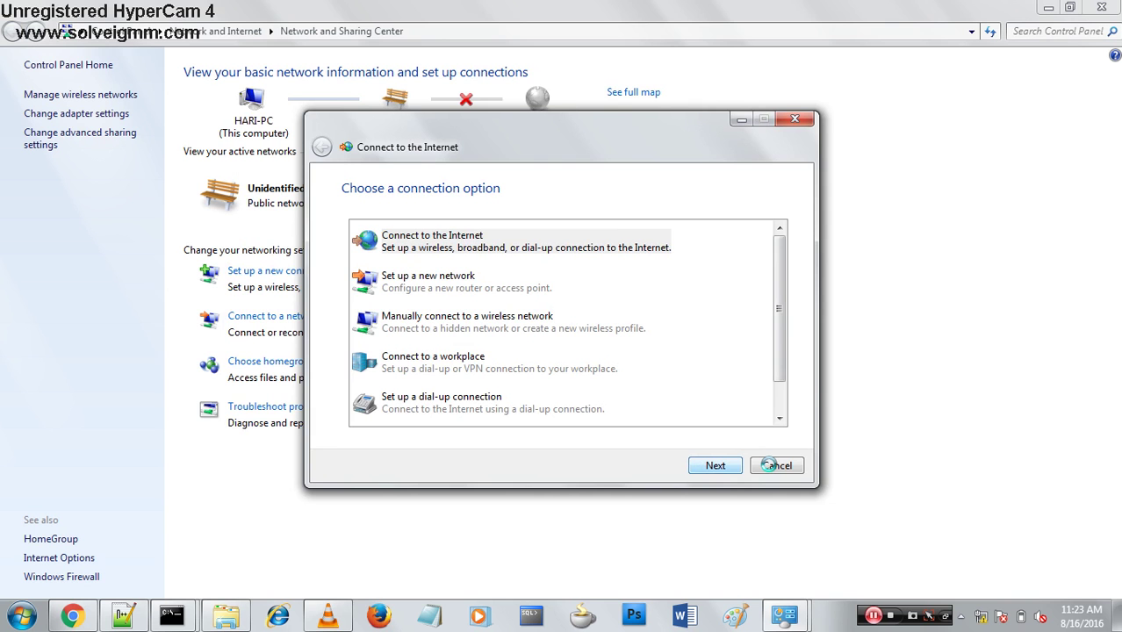
click(773, 466)
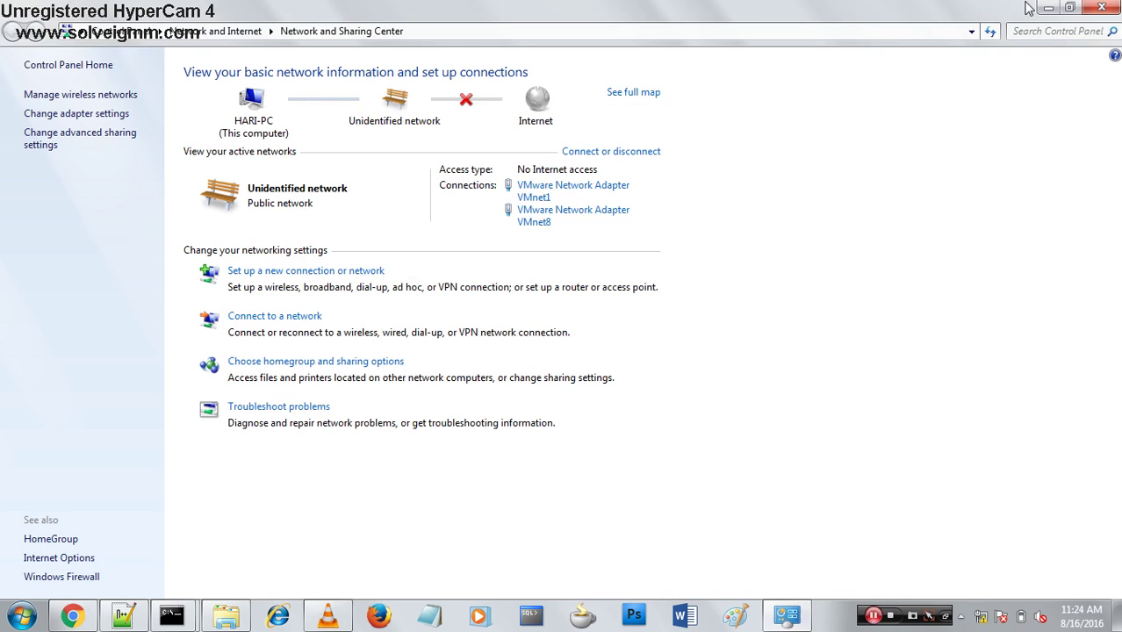
click(1045, 7)
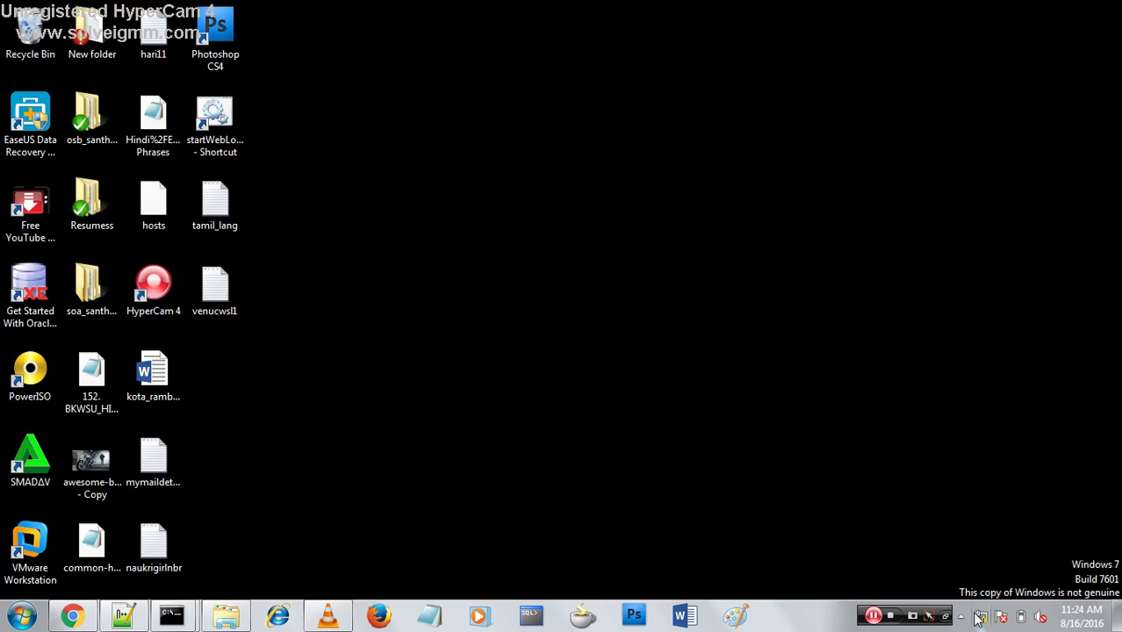
click(981, 617)
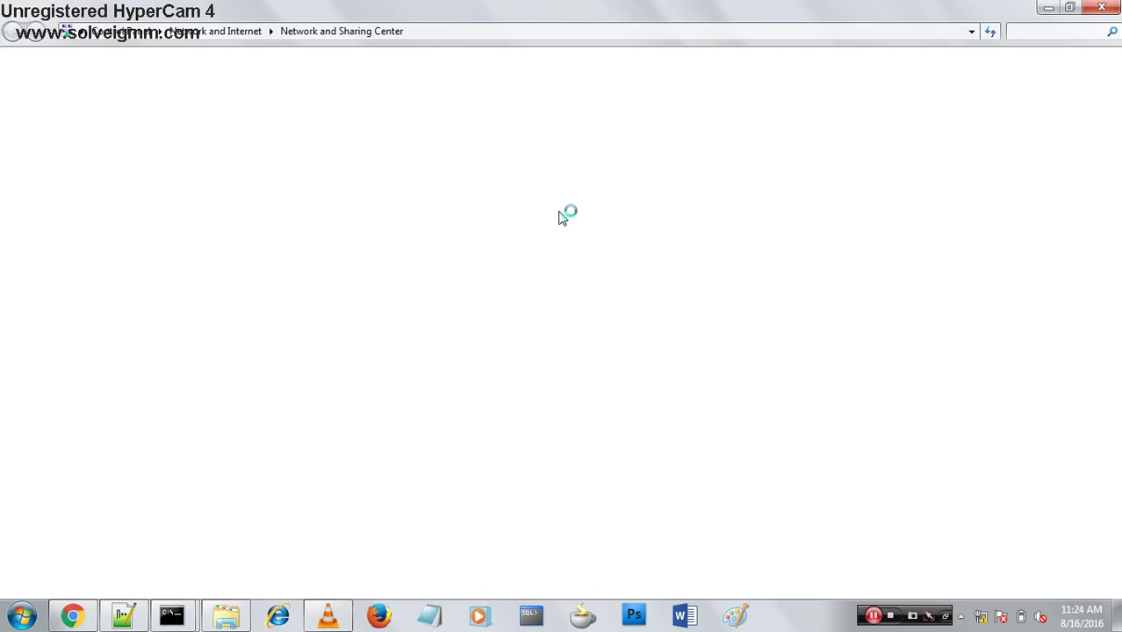